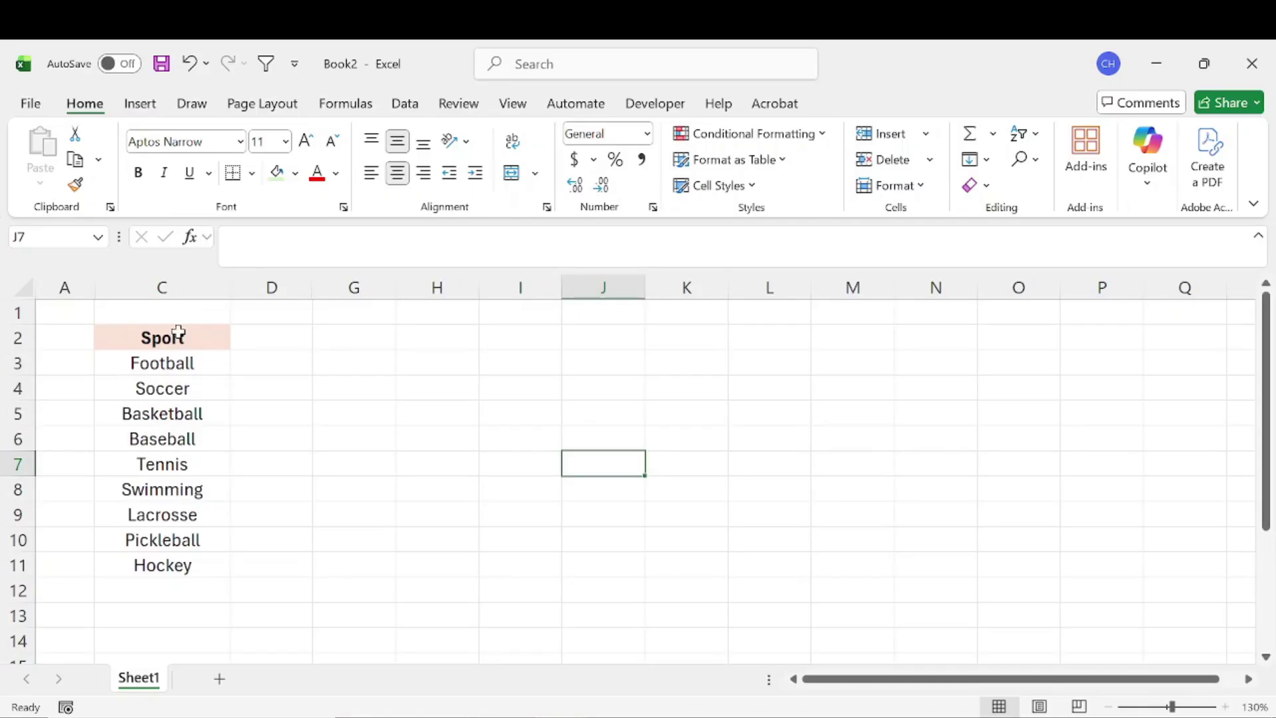
Select the nine sport names in C3:C11, Football through Hockey
{"action": "left_click_drag", "start_coordinate": [178, 330], "coordinate": [166, 357]}
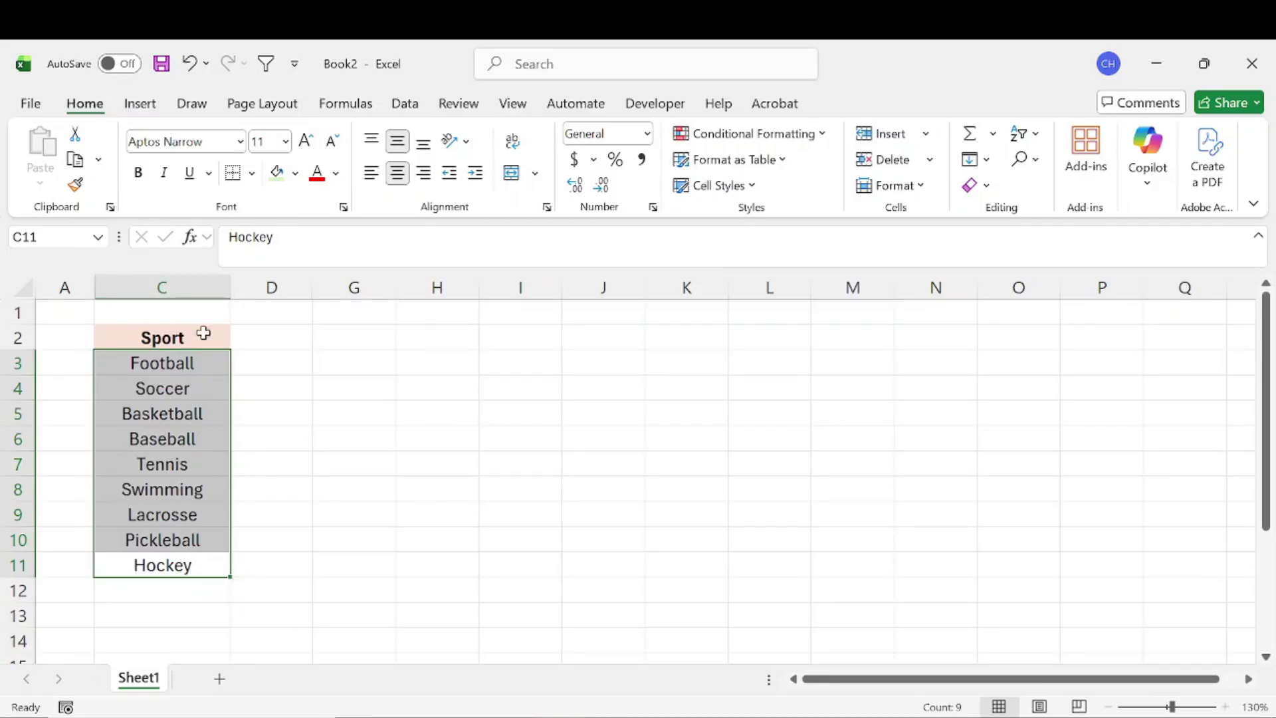
Widen column C to about 89 width and reselect the sports in C3:C11
{"action": "left_click_drag", "start_coordinate": [229, 290], "coordinate": [907, 289]}
{"action": "left_click_drag", "start_coordinate": [541, 569], "coordinate": [507, 361]}
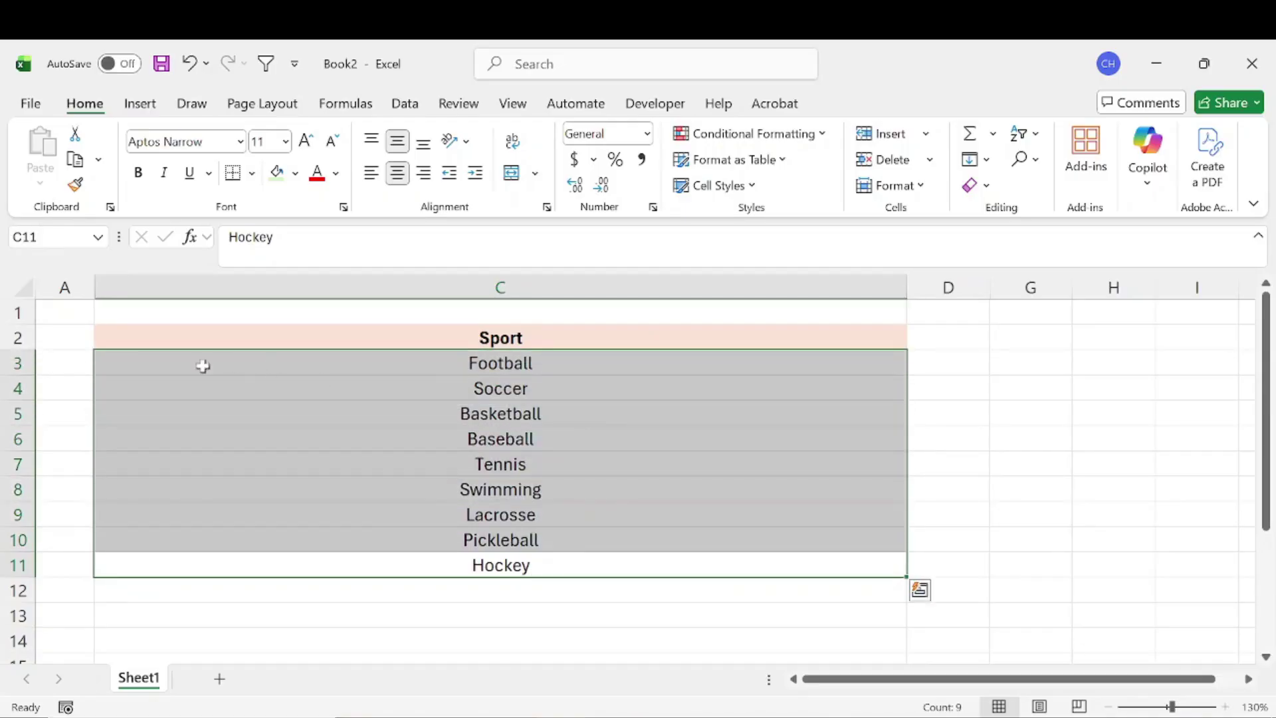
{"action": "left_click", "coordinate": [136, 359]}
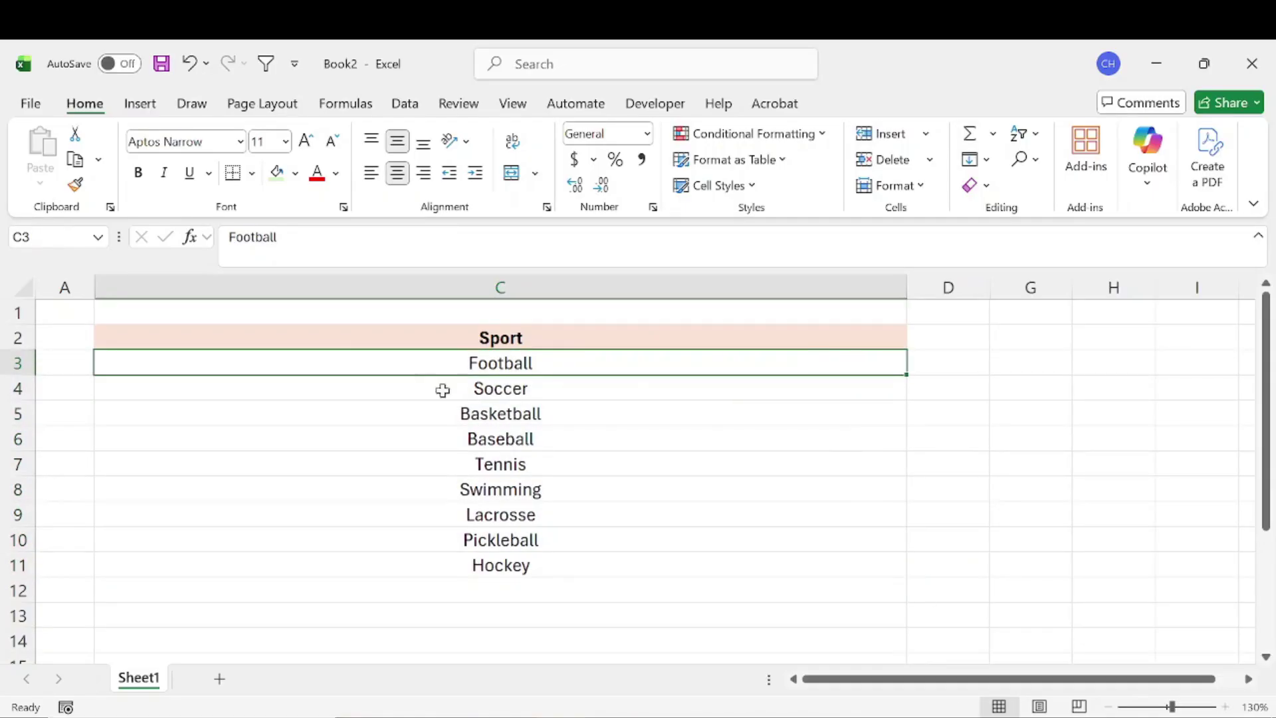
{"action": "left_click_drag", "start_coordinate": [556, 576], "coordinate": [492, 569]}
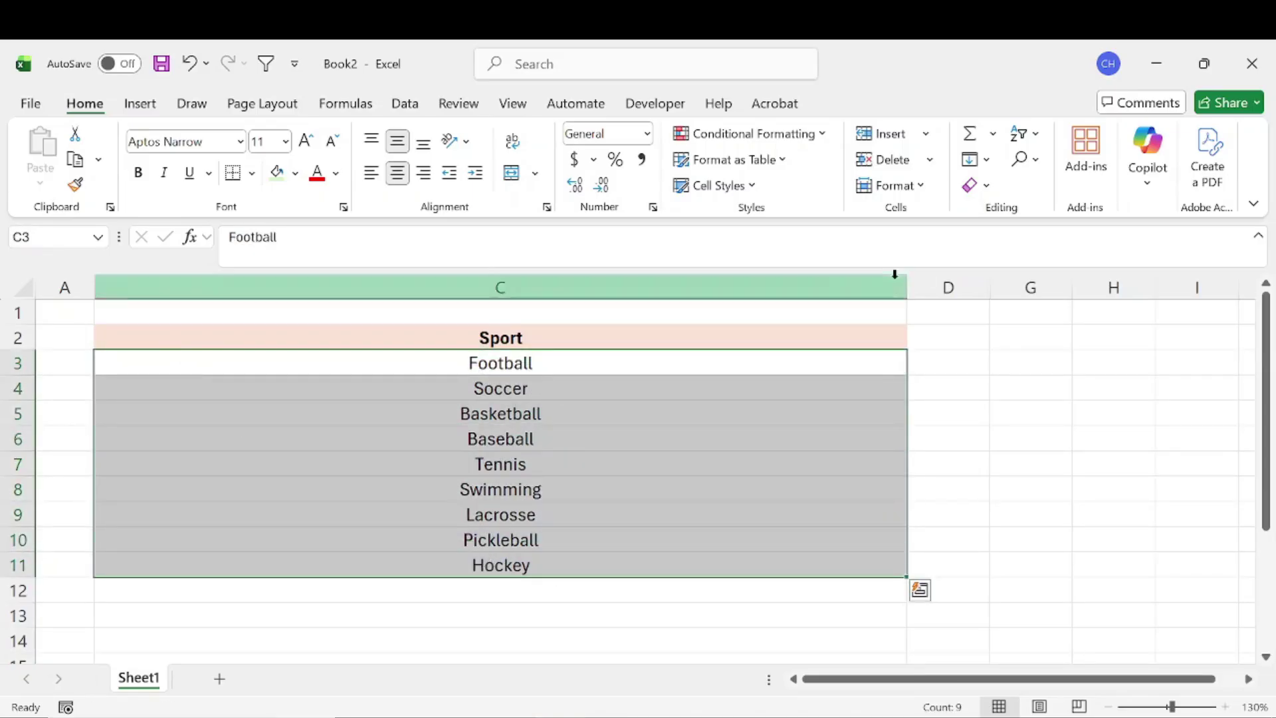
{"action": "left_click_drag", "start_coordinate": [908, 287], "coordinate": [949, 287]}
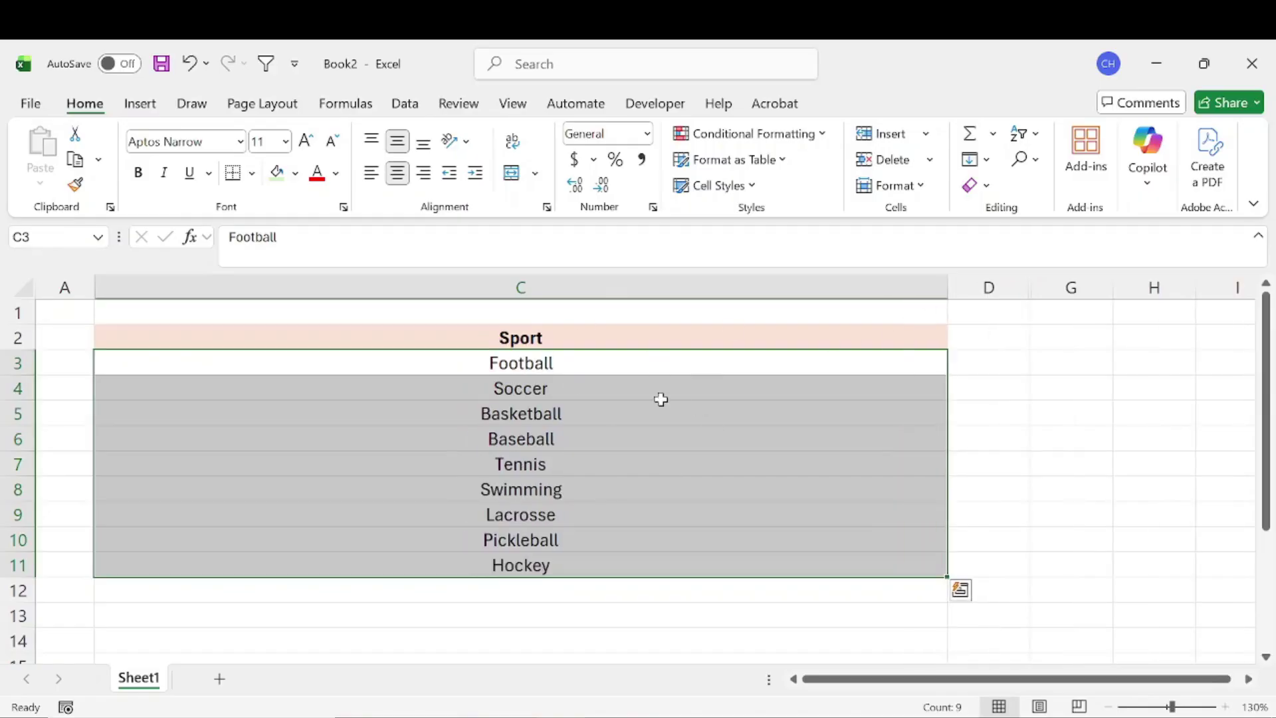
{"action": "left_click_drag", "start_coordinate": [356, 364], "coordinate": [389, 575]}
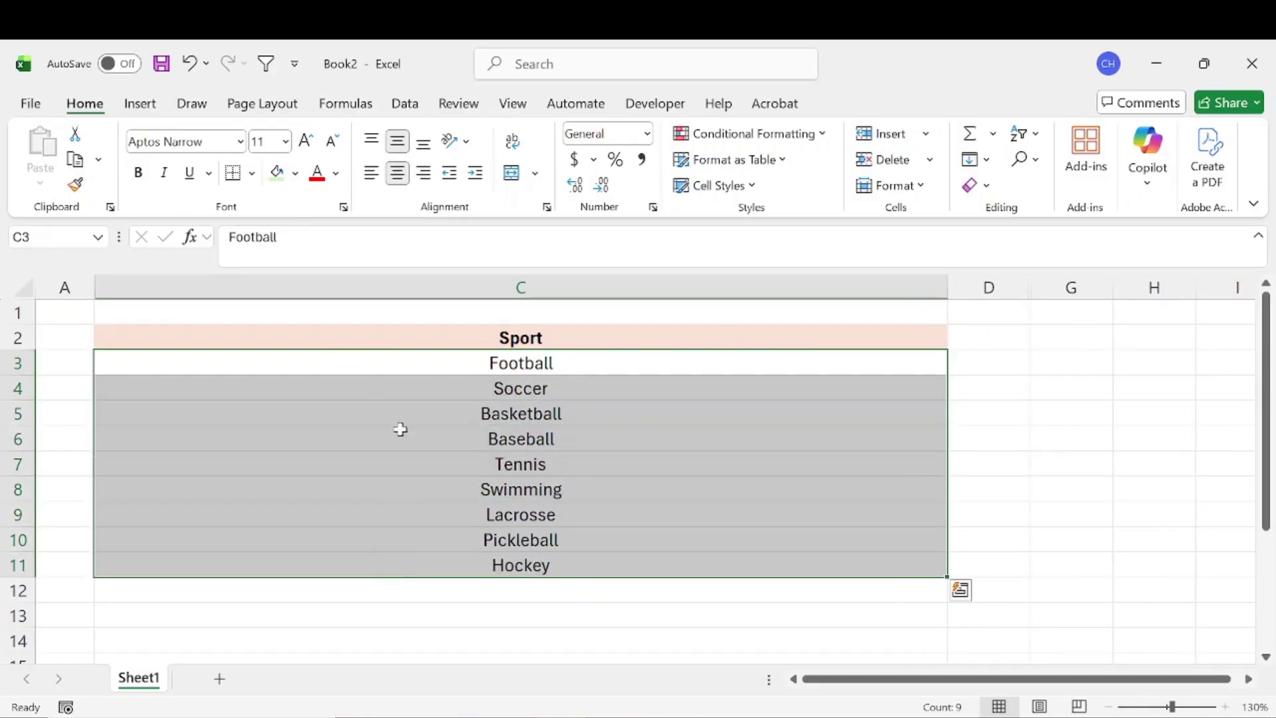
{"action": "left_click", "coordinate": [986, 162]}
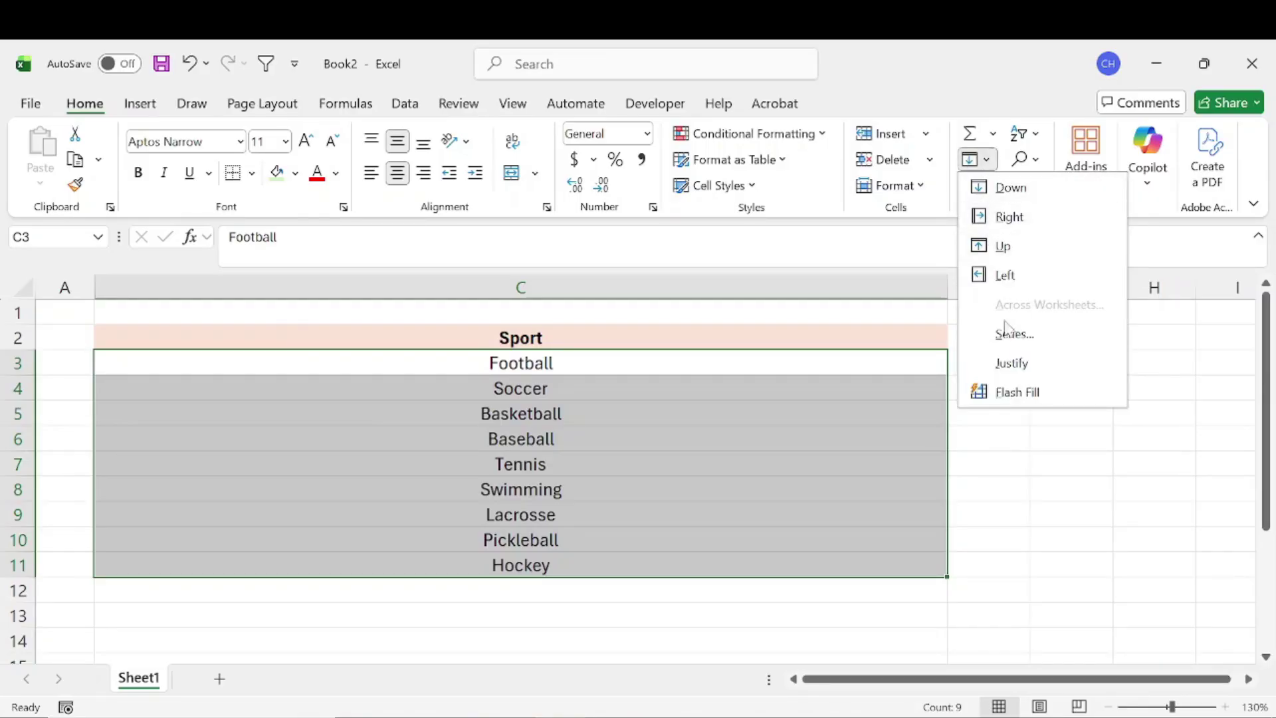
{"action": "left_click", "coordinate": [1015, 363]}
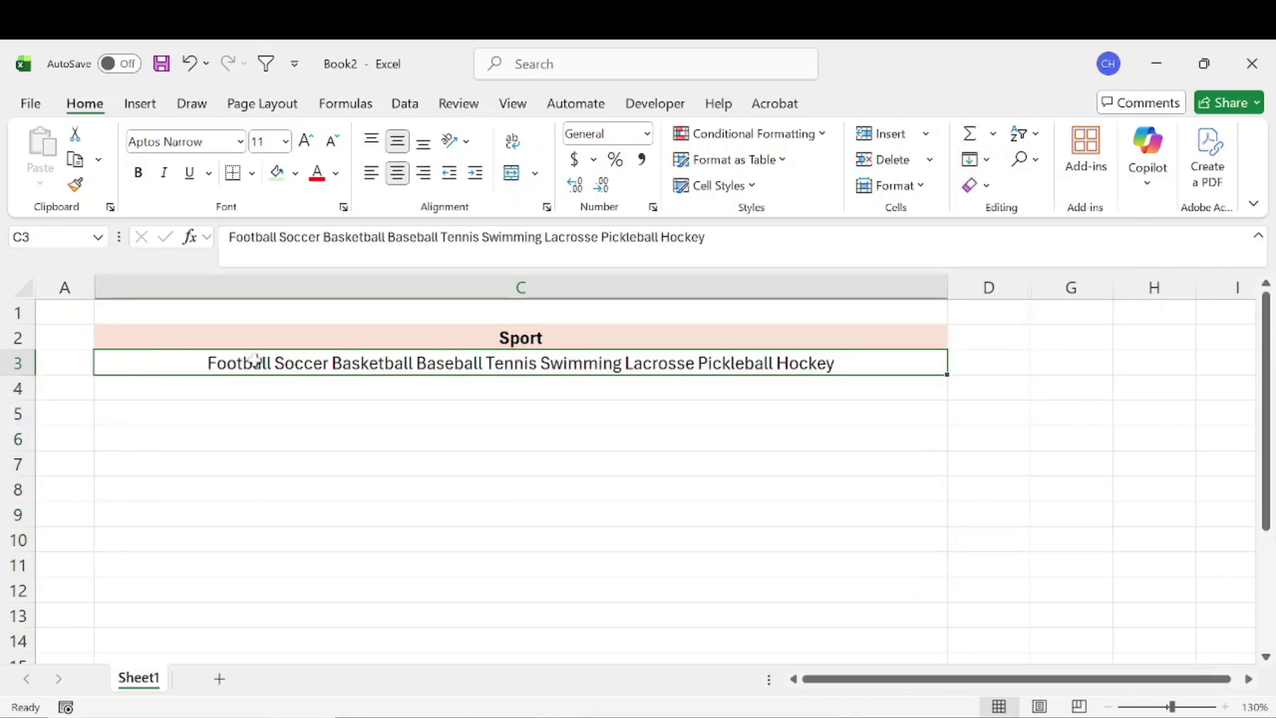
{"action": "key", "text": "ctrl+z"}
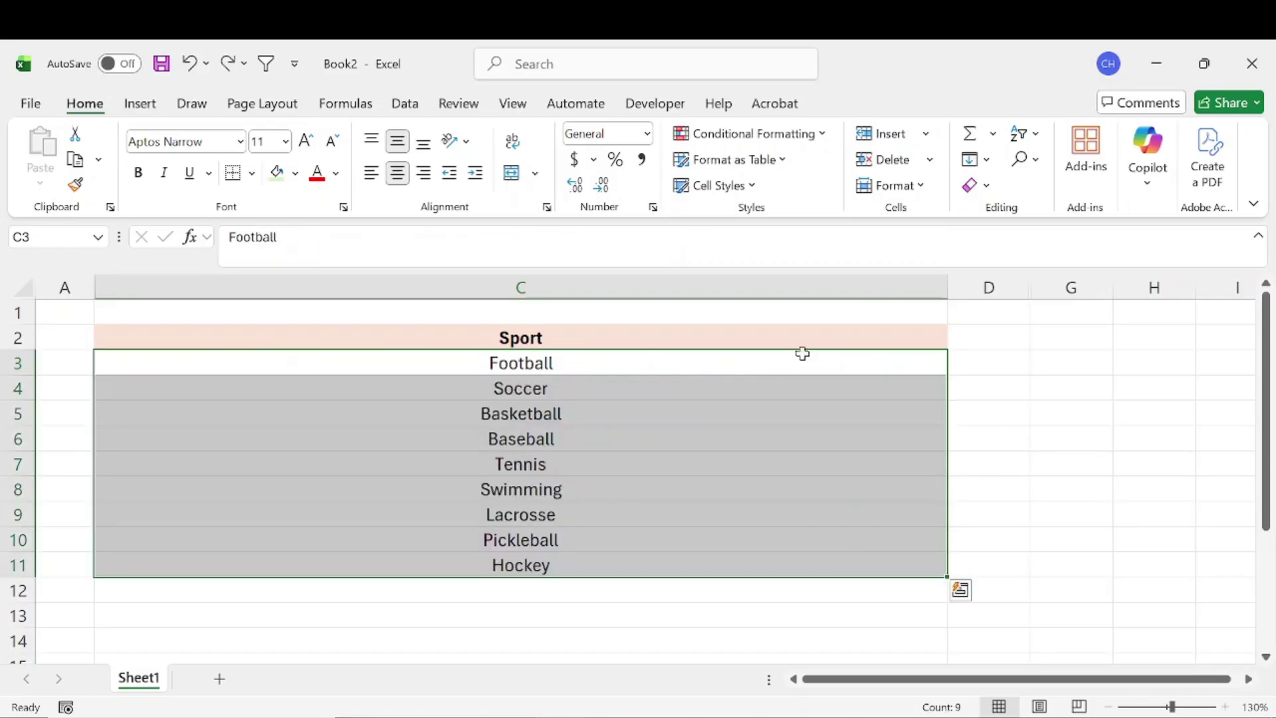
Narrow column C and apply Fill > Justify, wrapping the sports into C3:C4
{"action": "left_click_drag", "start_coordinate": [948, 287], "coordinate": [641, 295]}
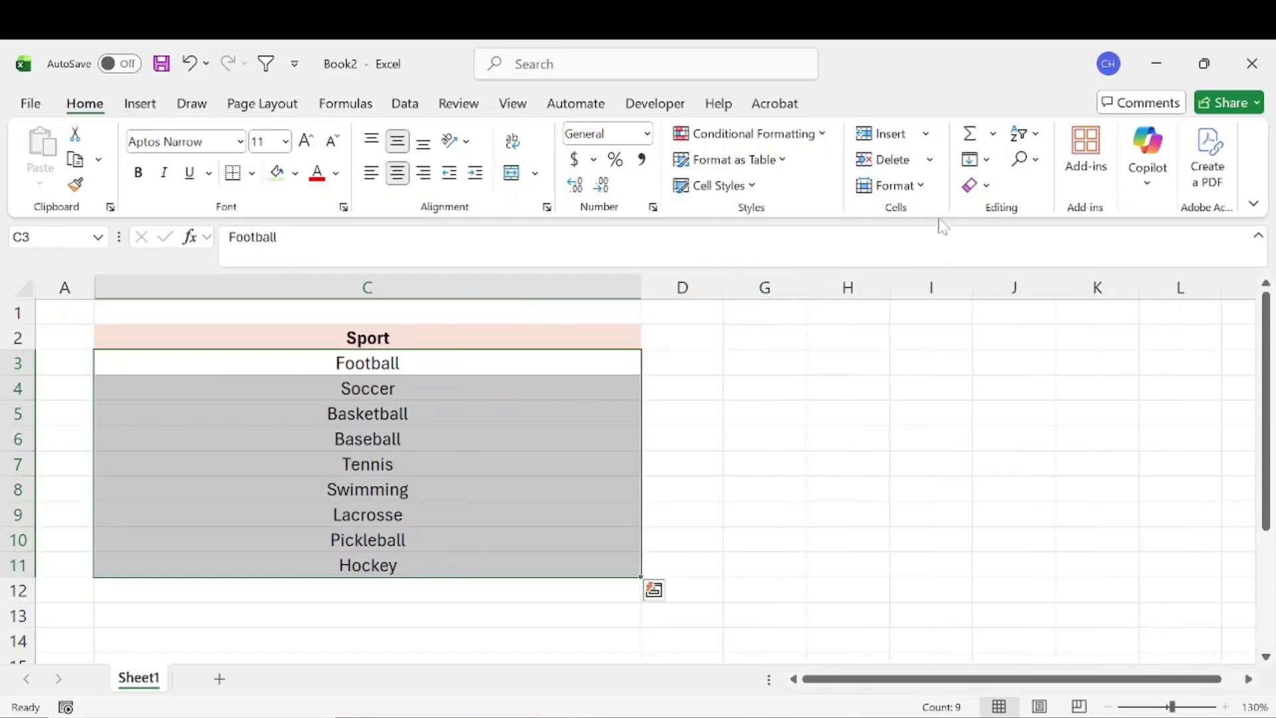
{"action": "left_click", "coordinate": [971, 159]}
{"action": "left_click", "coordinate": [1015, 364]}
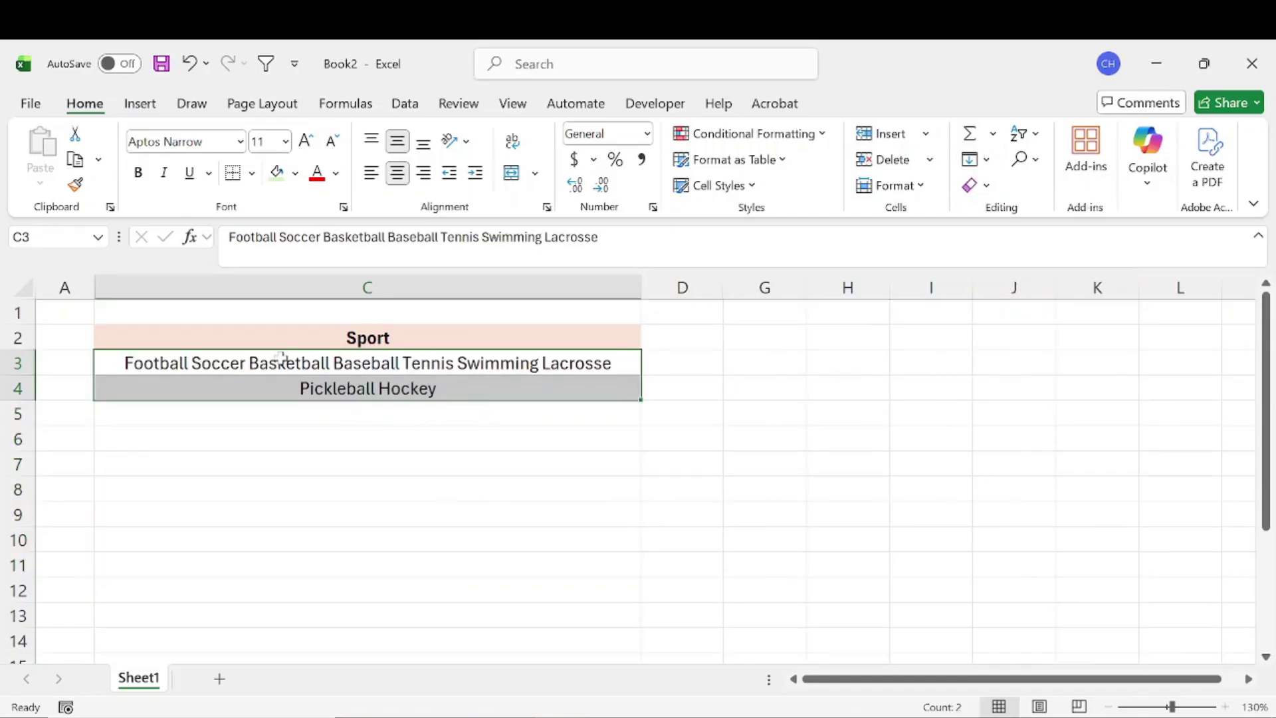
{"action": "left_click", "coordinate": [336, 389]}
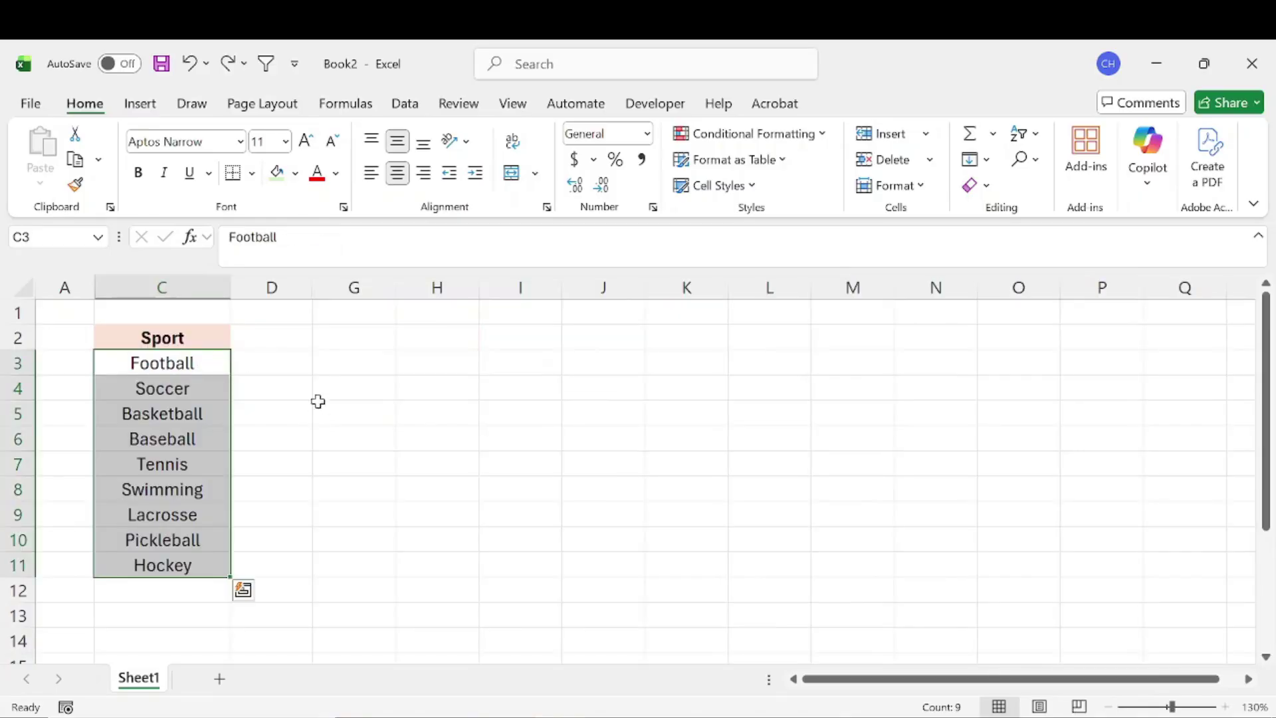
Enter =TEXTJOIN(", ",TRUE,C3:C11) in D3 to join all nine sports
{"action": "left_click", "coordinate": [278, 341]}
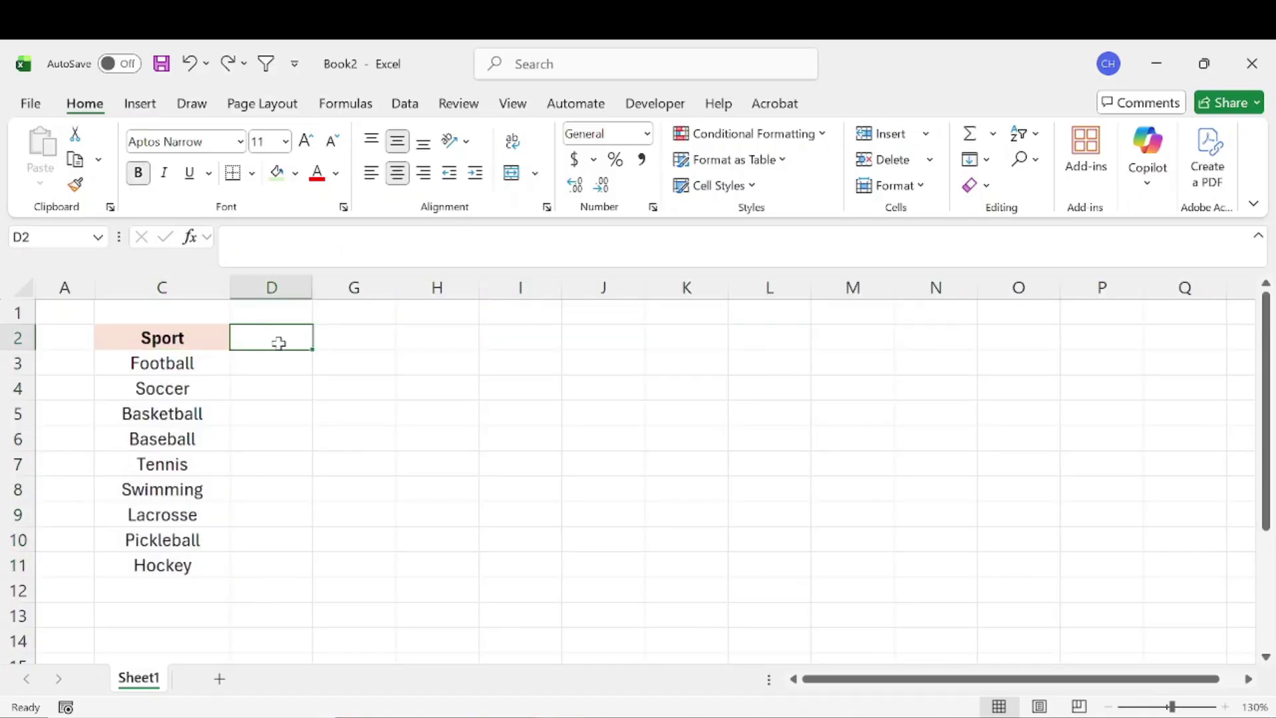
{"action": "key", "text": "Down"}
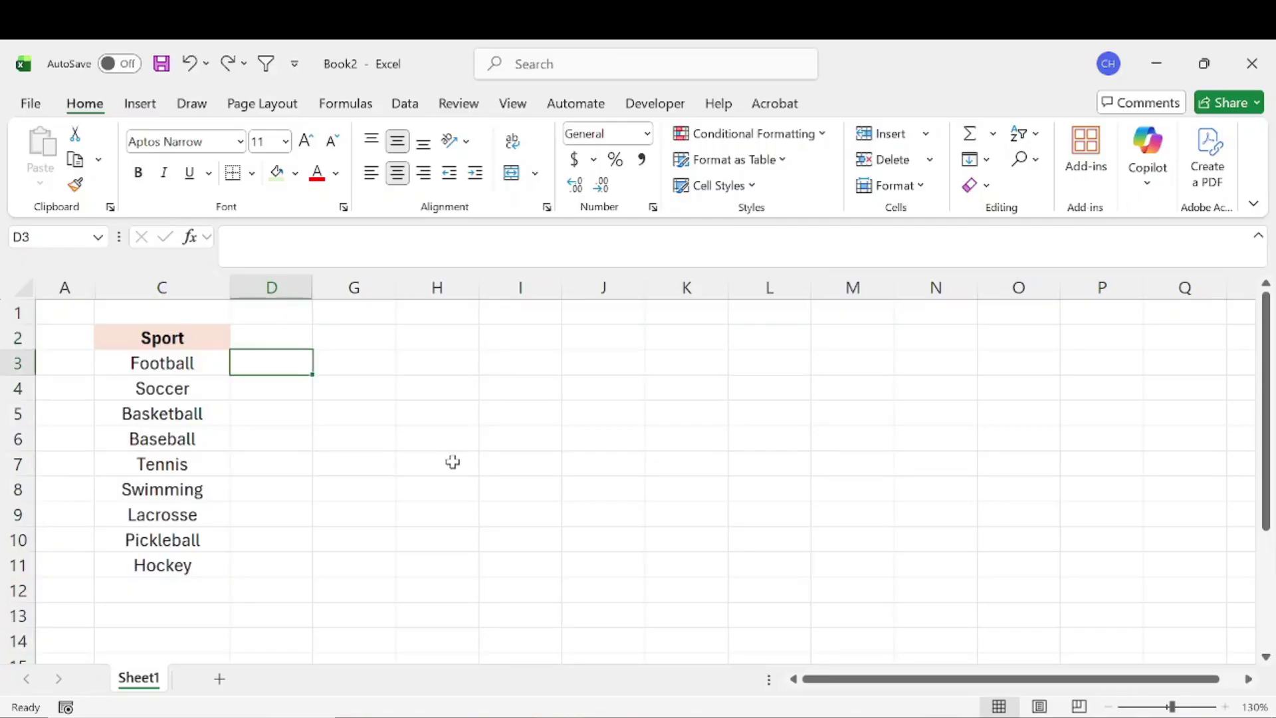
{"action": "type", "text": "=te"}
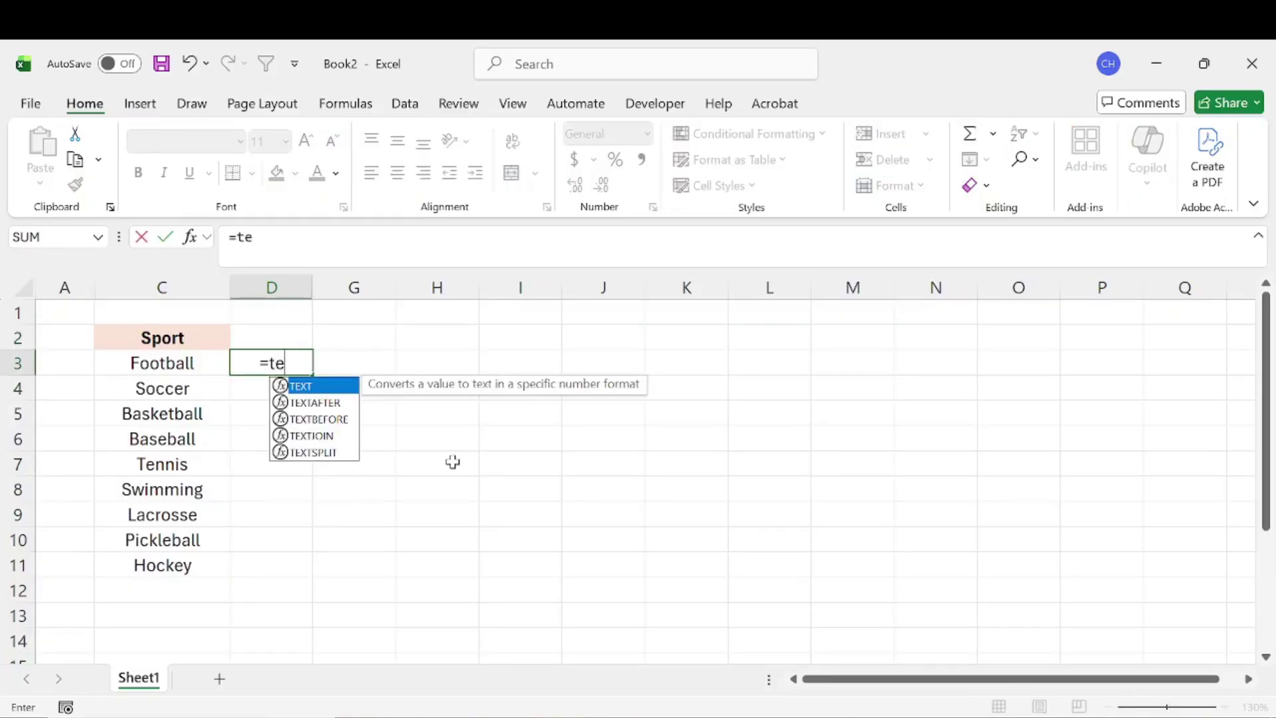
{"action": "key", "text": "Down"}
{"action": "key", "text": "Down"}
{"action": "key", "text": "Down"}
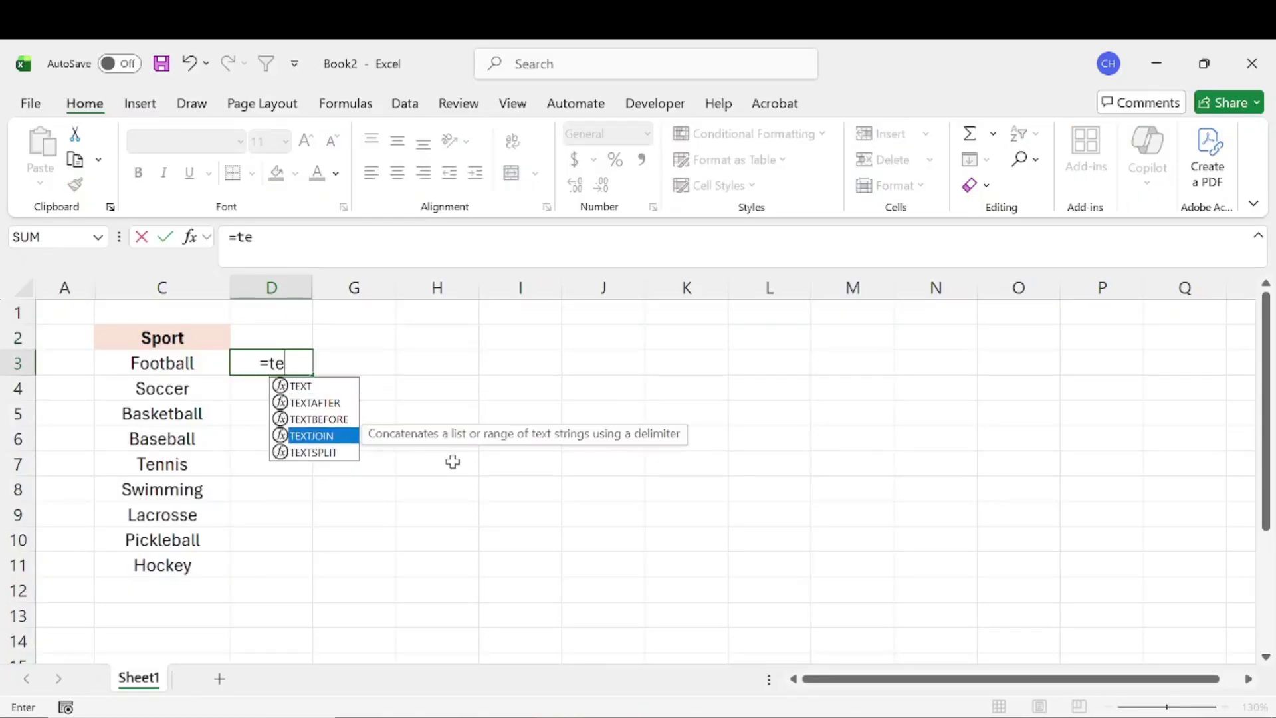
{"action": "key", "text": "Tab"}
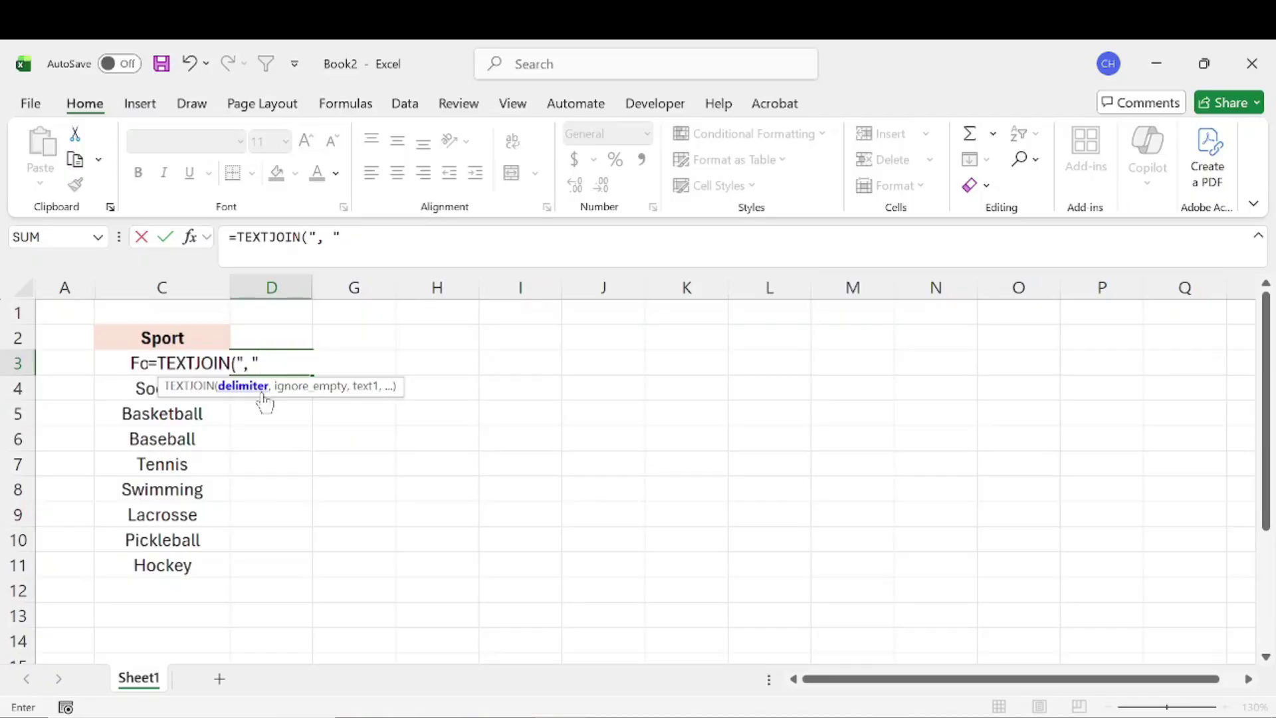
{"action": "type", "text": ","}
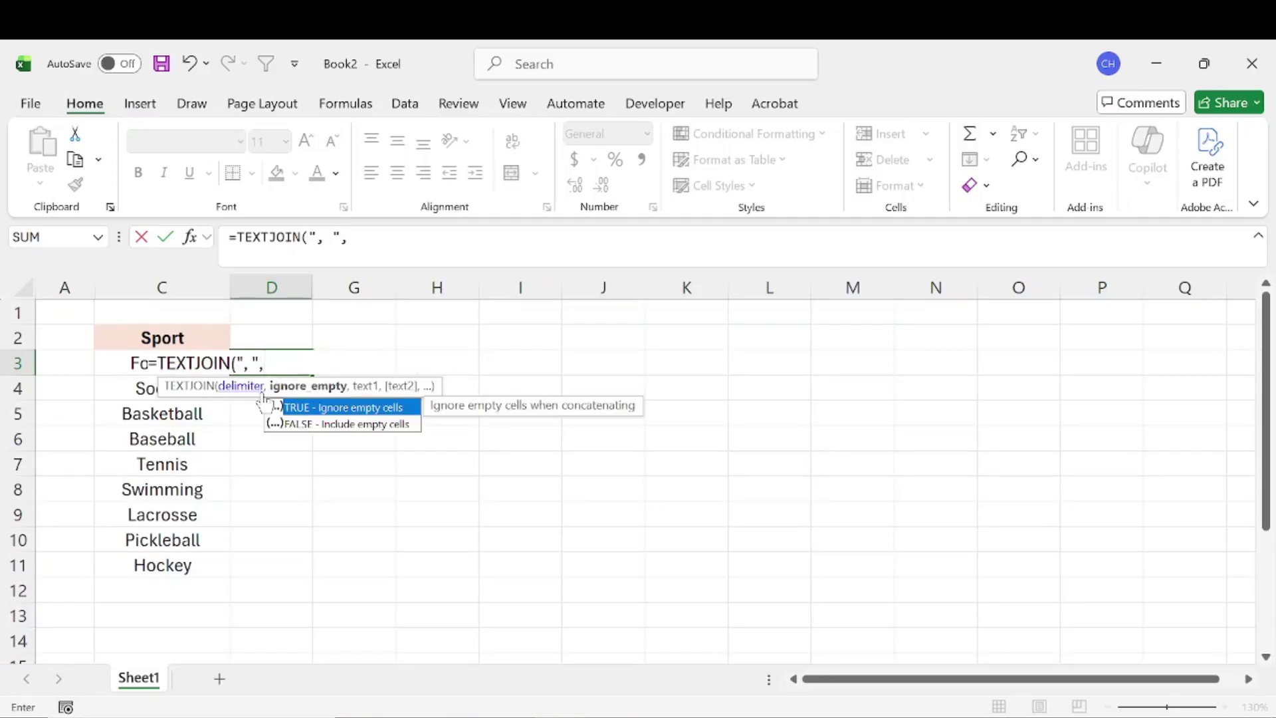
{"action": "double_click", "coordinate": [265, 404]}
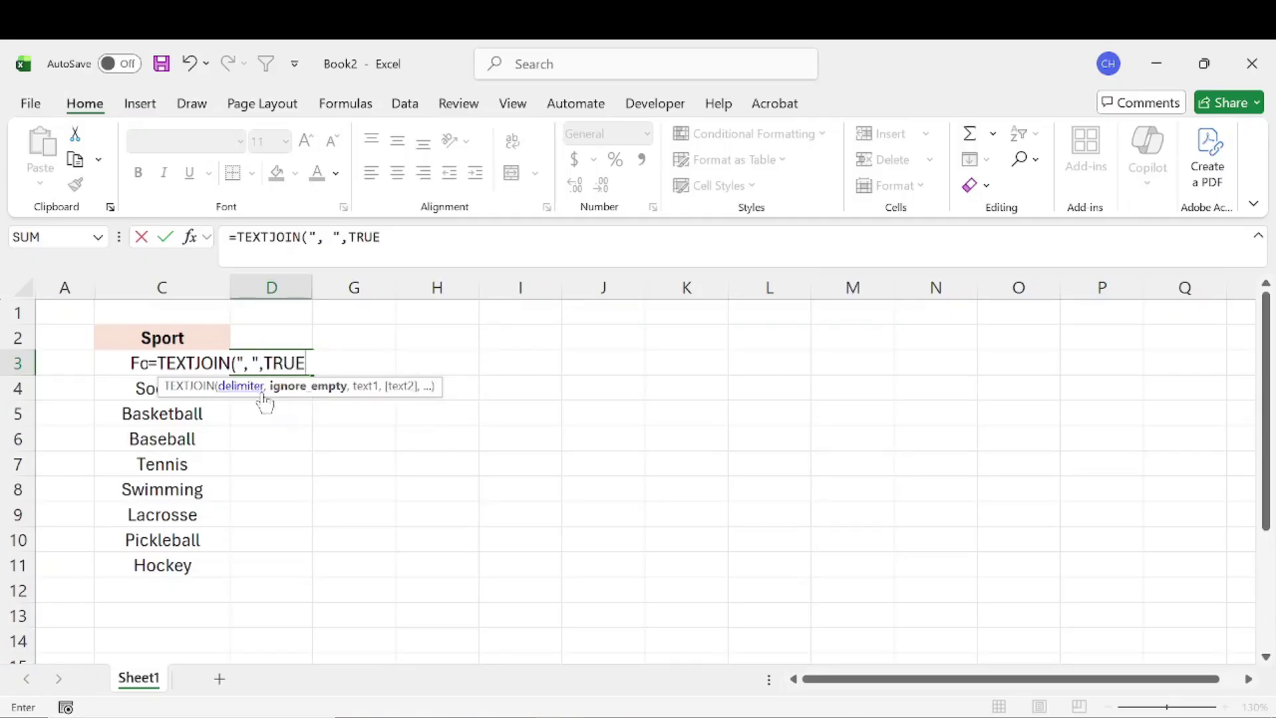
{"action": "type", "text": ","}
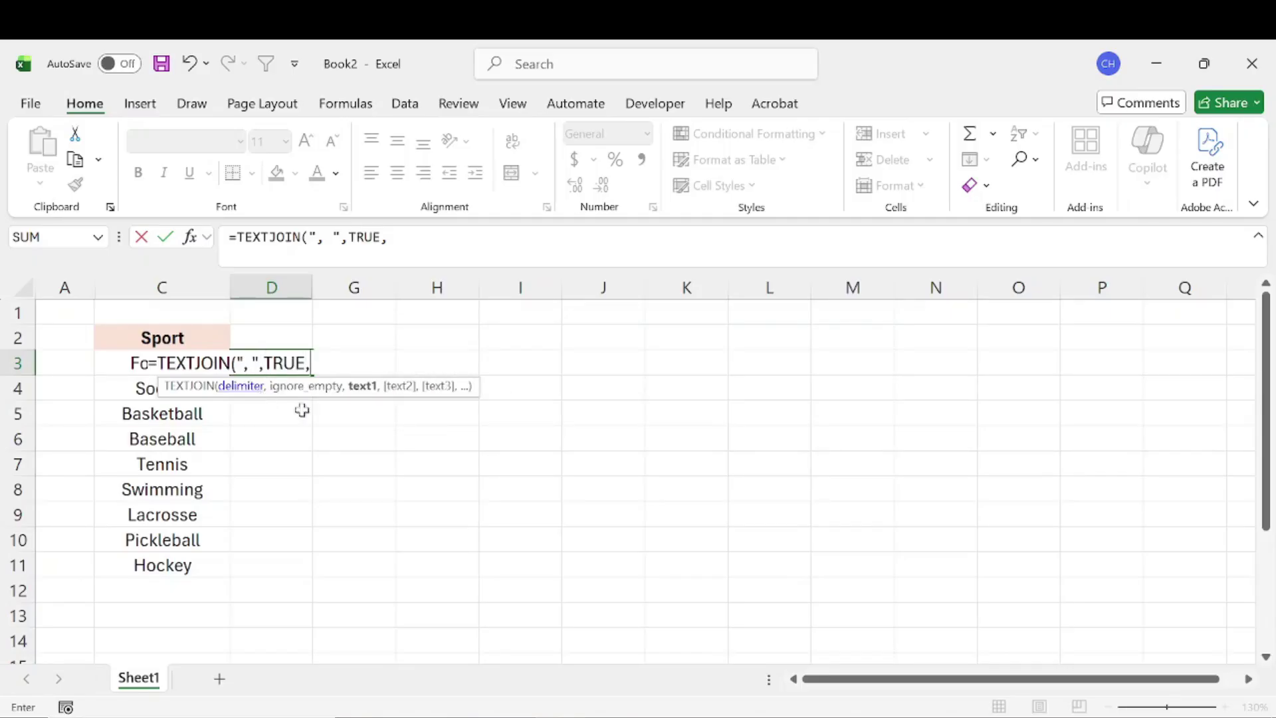
{"action": "left_click_drag", "start_coordinate": [119, 365], "coordinate": [160, 577]}
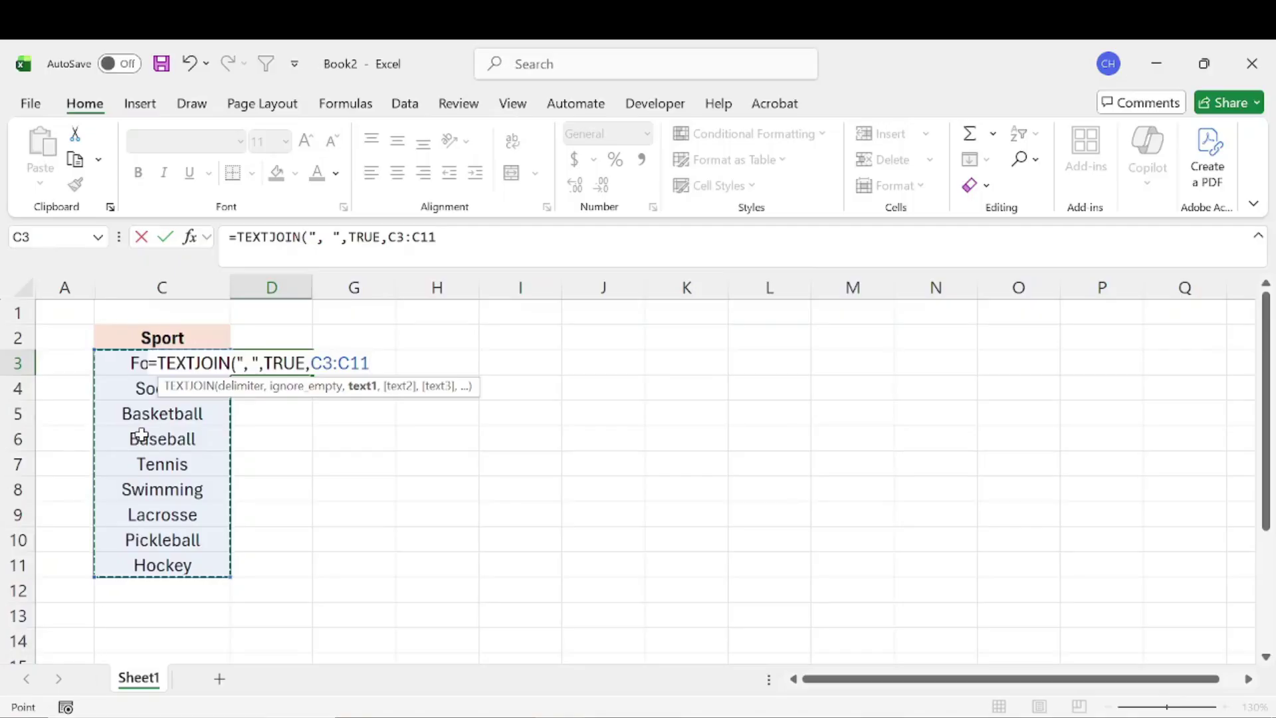
{"action": "key", "text": "Return"}
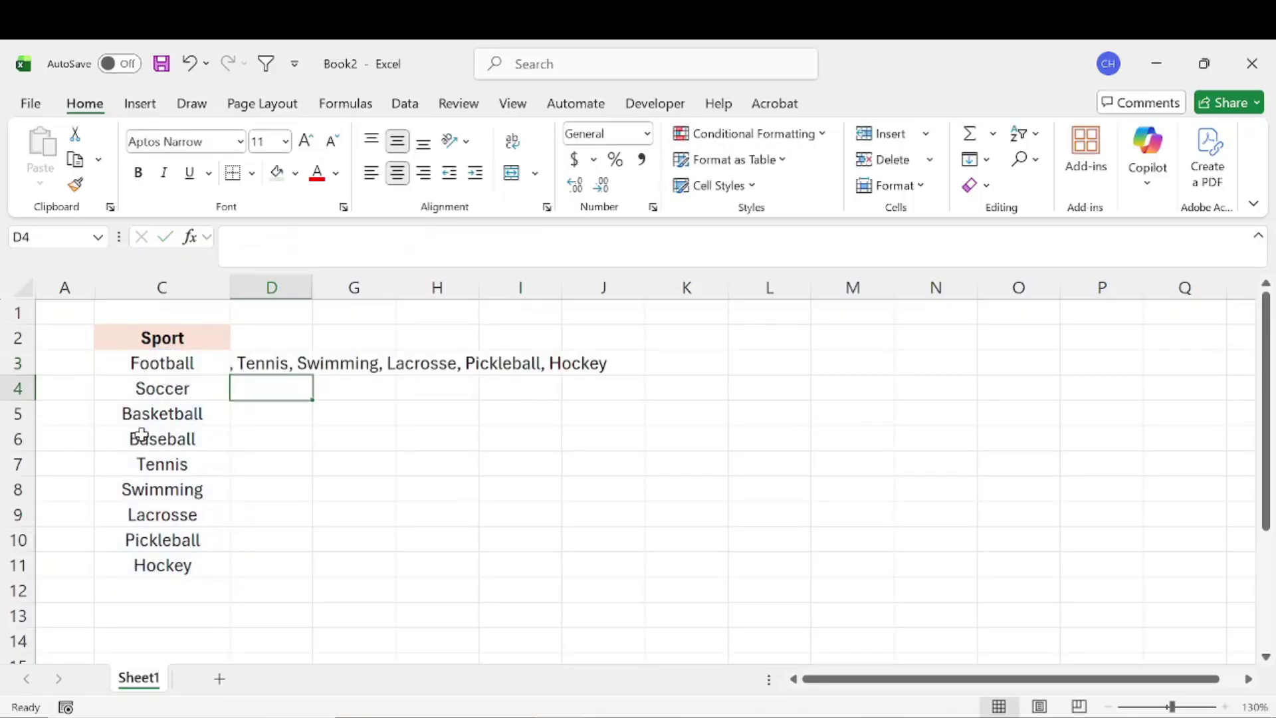
Autofit column D, undo the widening and the TEXTJOIN formula, then select columns A–I
{"action": "double_click", "coordinate": [310, 291]}
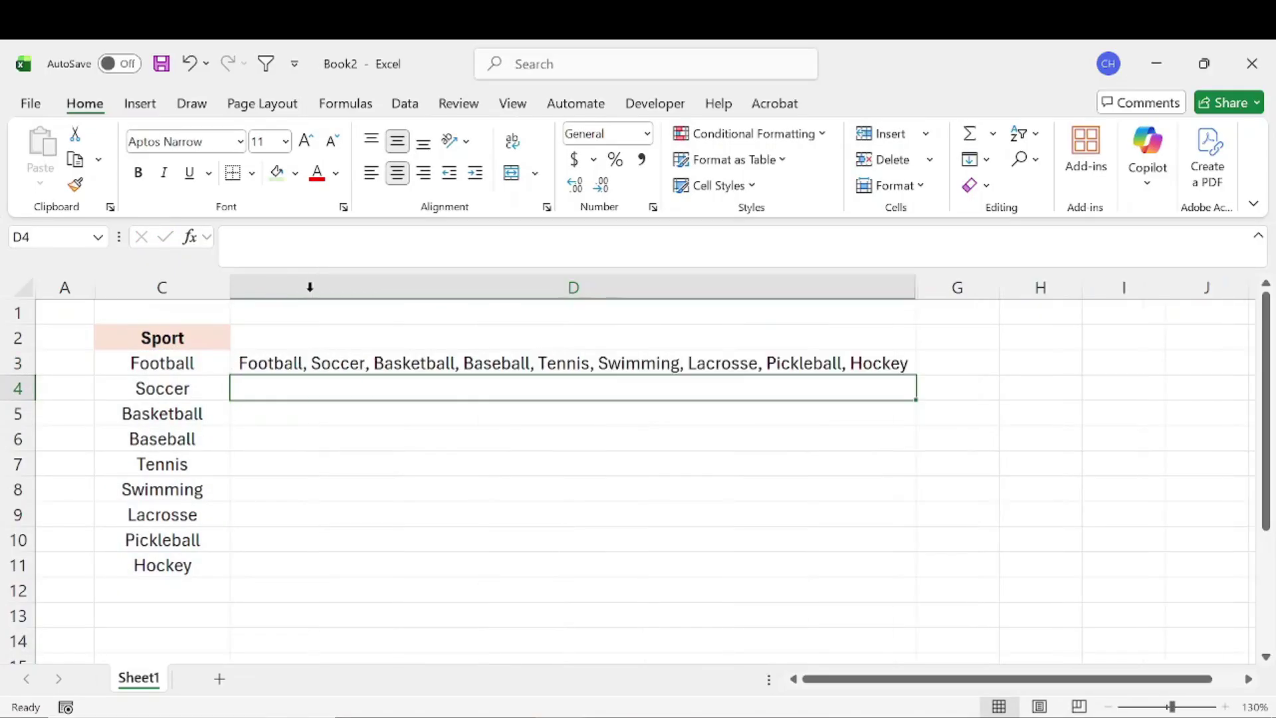
{"action": "left_click", "coordinate": [327, 363]}
{"action": "left_click_drag", "start_coordinate": [148, 365], "coordinate": [207, 560]}
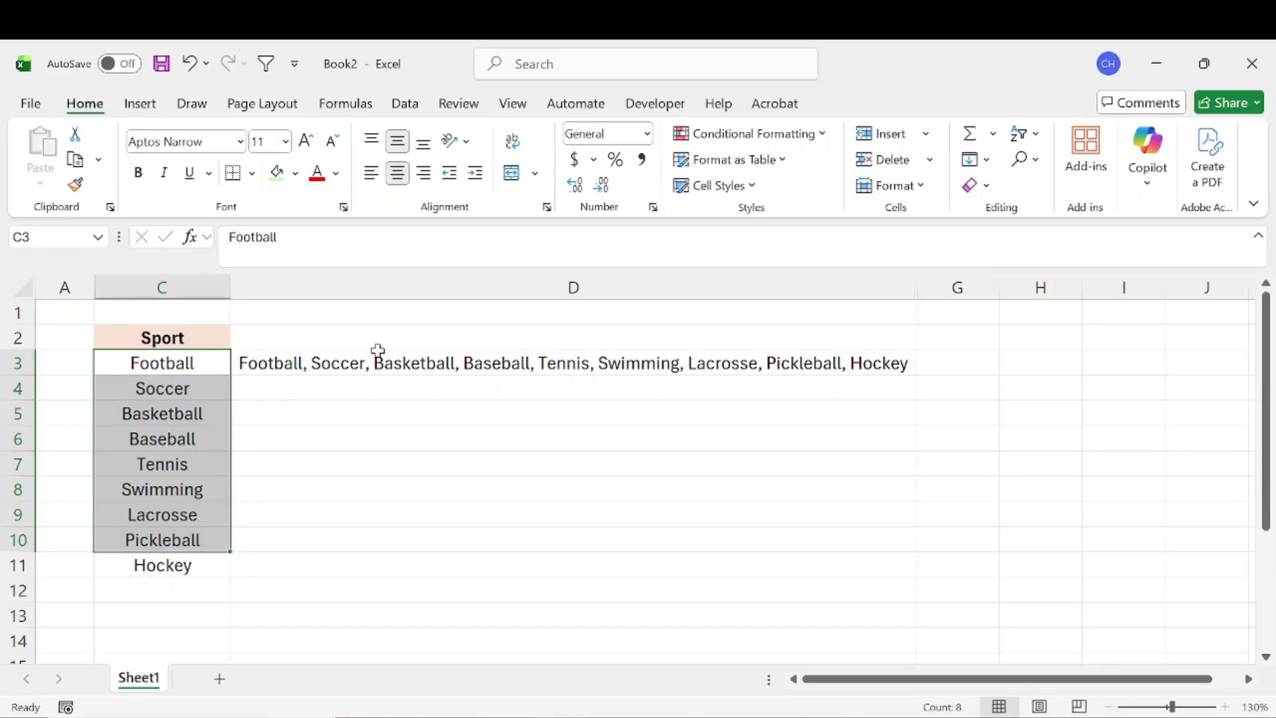
{"action": "left_click", "coordinate": [518, 418]}
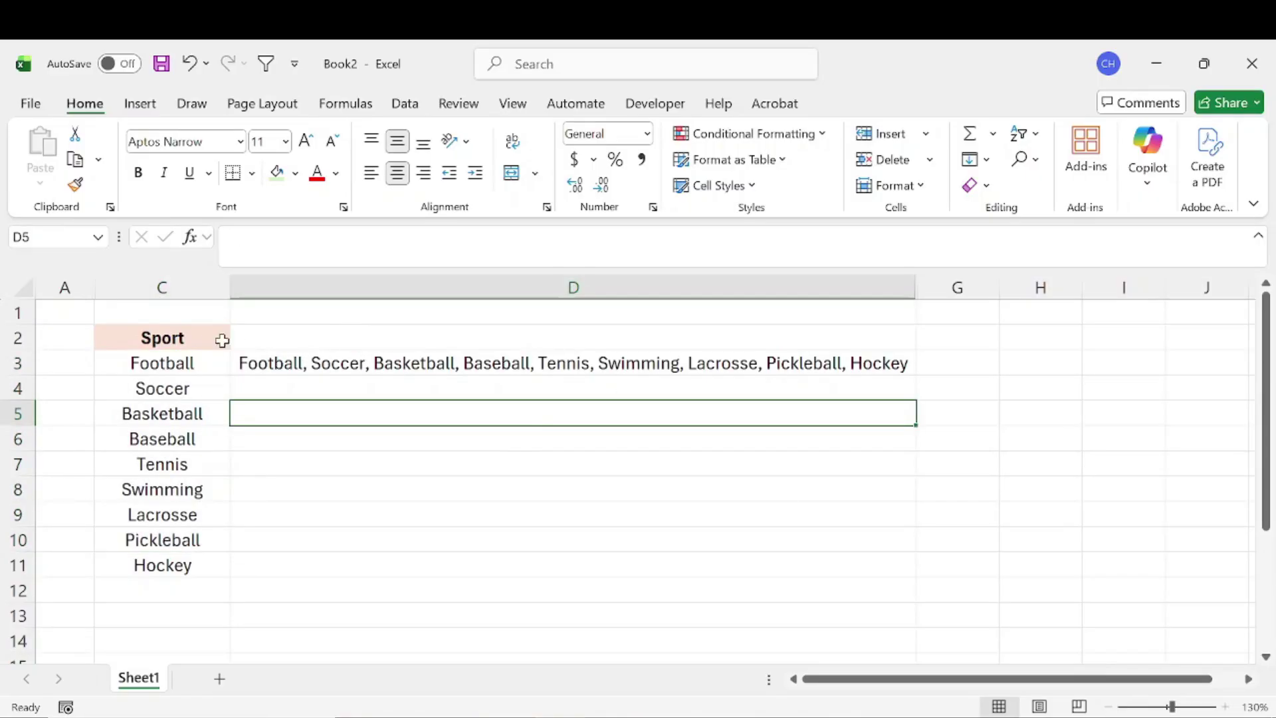
{"action": "left_click", "coordinate": [191, 64]}
{"action": "left_click", "coordinate": [191, 64]}
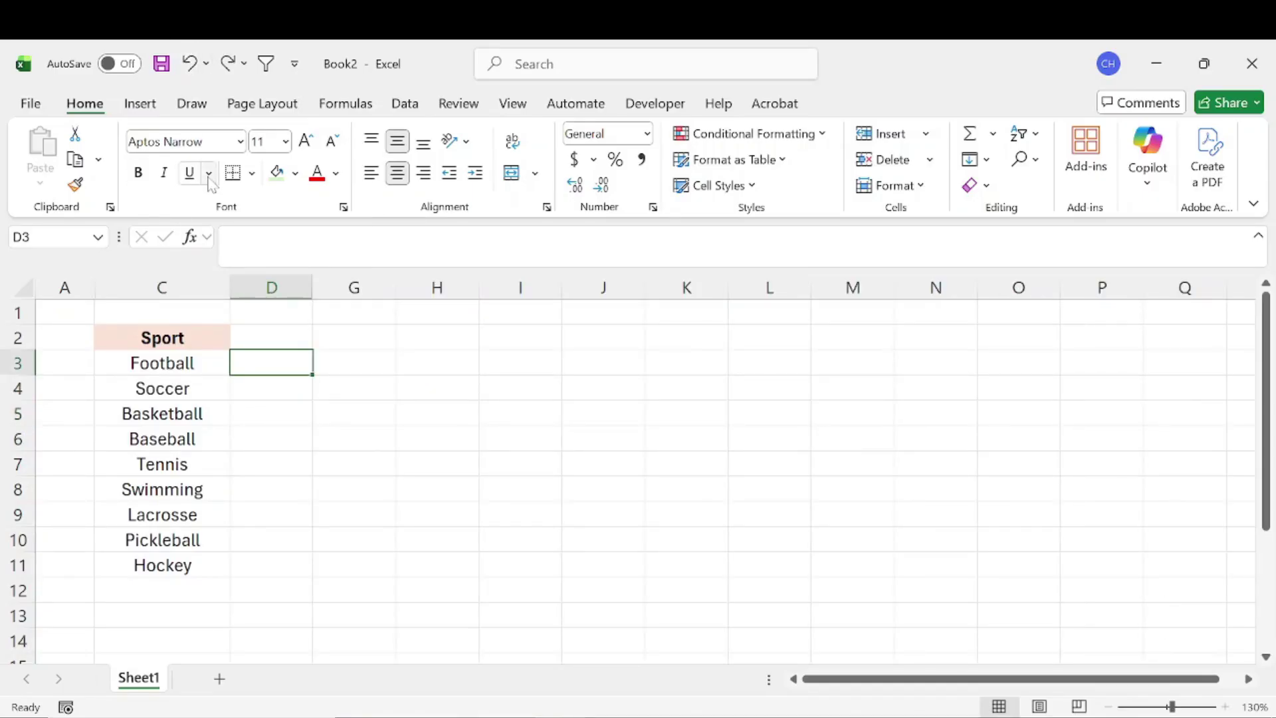
{"action": "left_click_drag", "start_coordinate": [62, 287], "coordinate": [532, 287]}
{"action": "right_click", "coordinate": [456, 286]}
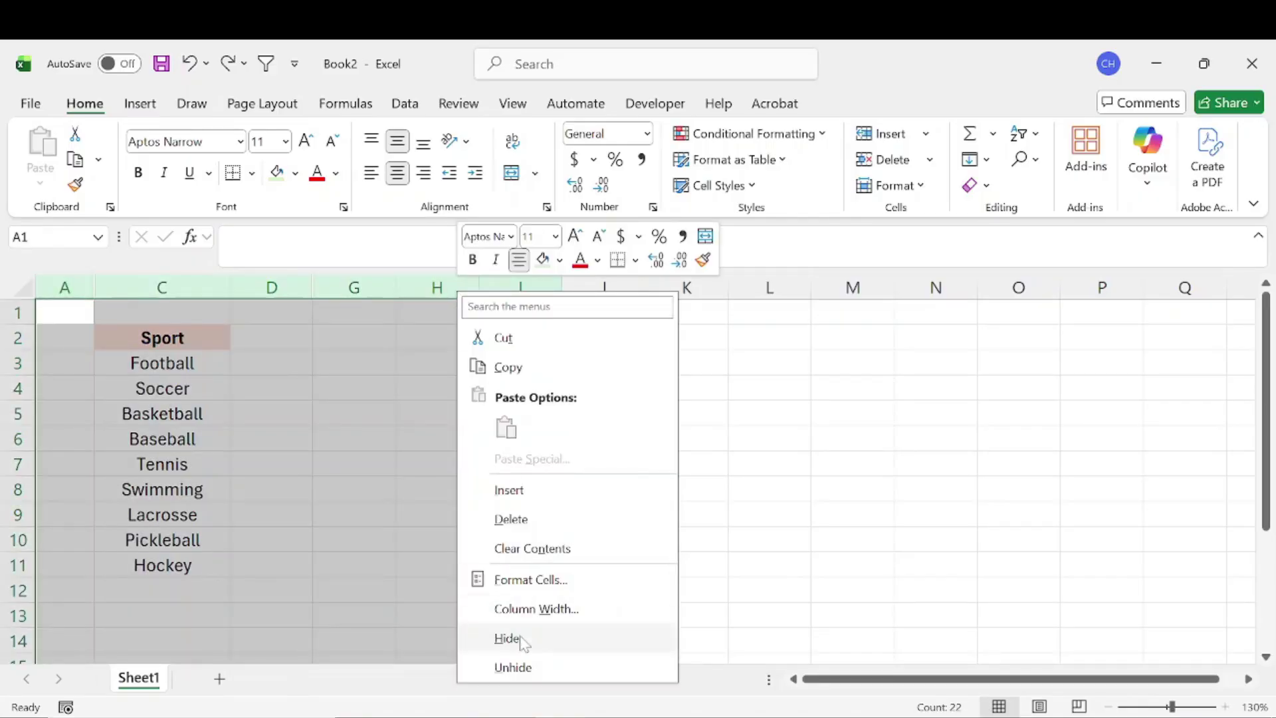
{"action": "left_click", "coordinate": [515, 667]}
{"action": "left_click", "coordinate": [691, 426]}
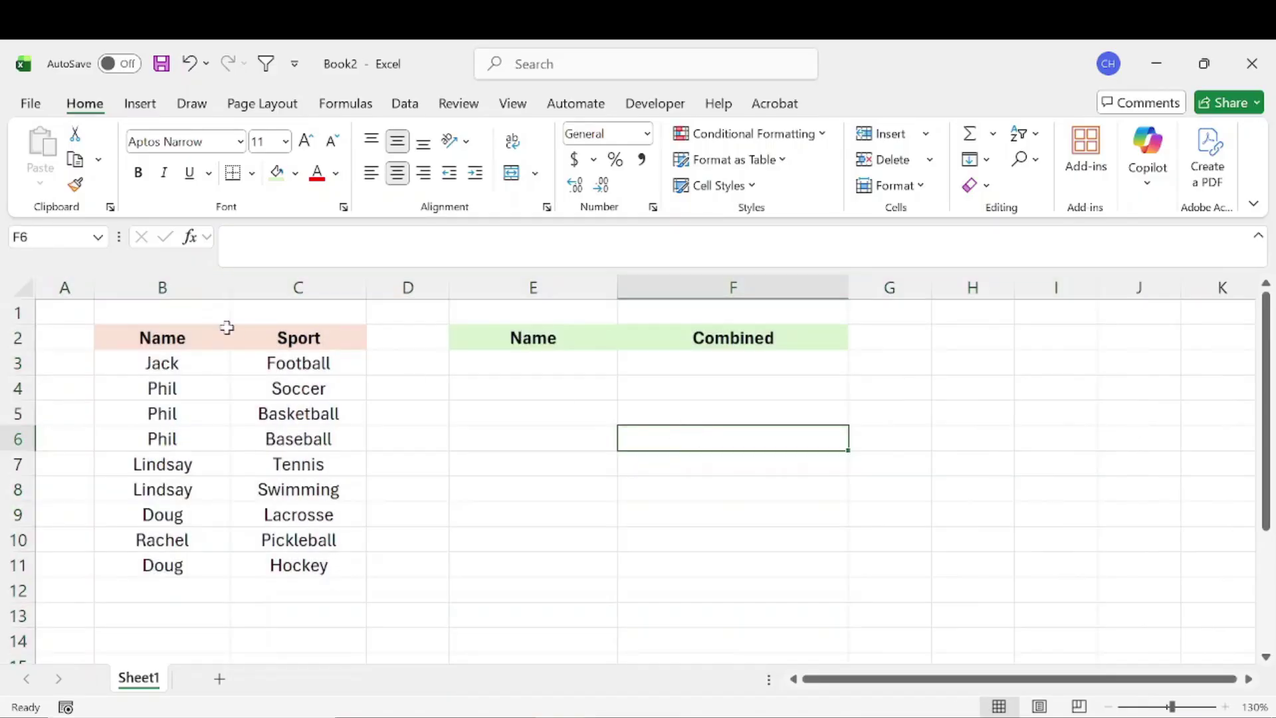
{"action": "left_click_drag", "start_coordinate": [285, 365], "coordinate": [289, 565]}
{"action": "left_click_drag", "start_coordinate": [193, 366], "coordinate": [188, 569]}
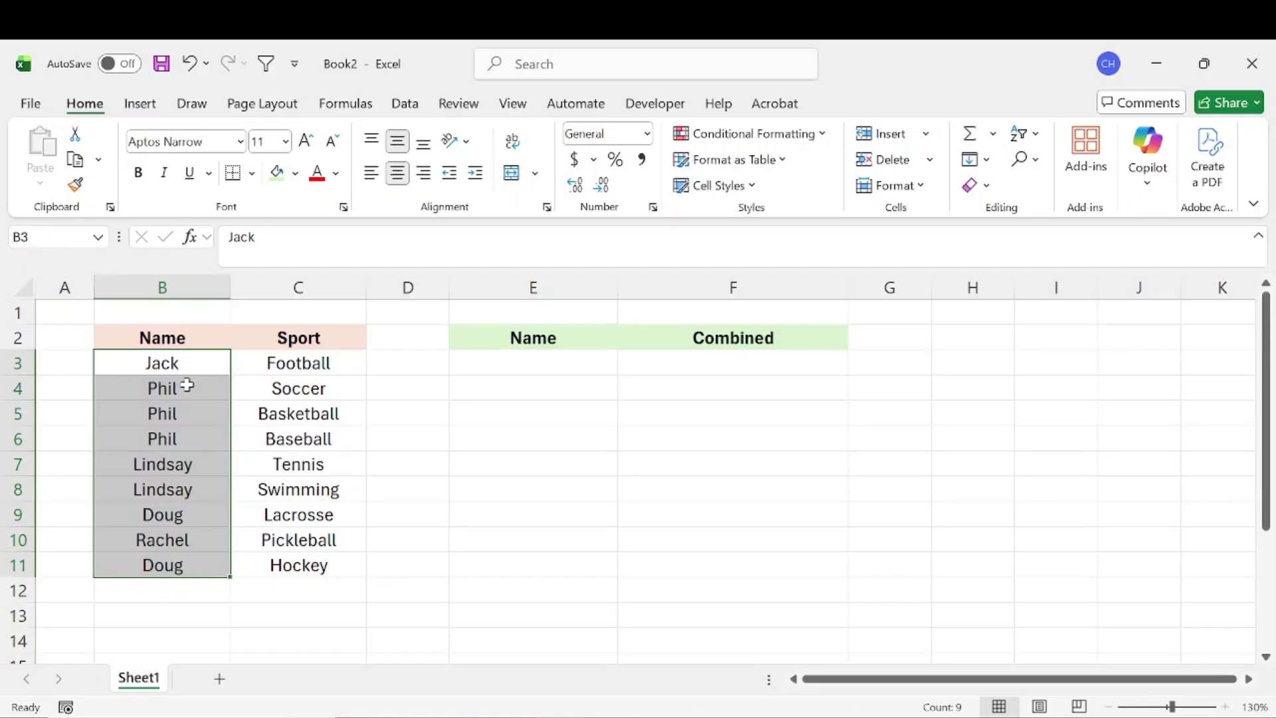
{"action": "left_click", "coordinate": [180, 366]}
{"action": "key", "text": "shift+Right"}
{"action": "left_click_drag", "start_coordinate": [189, 387], "coordinate": [193, 438]}
{"action": "left_click", "coordinate": [282, 438]}
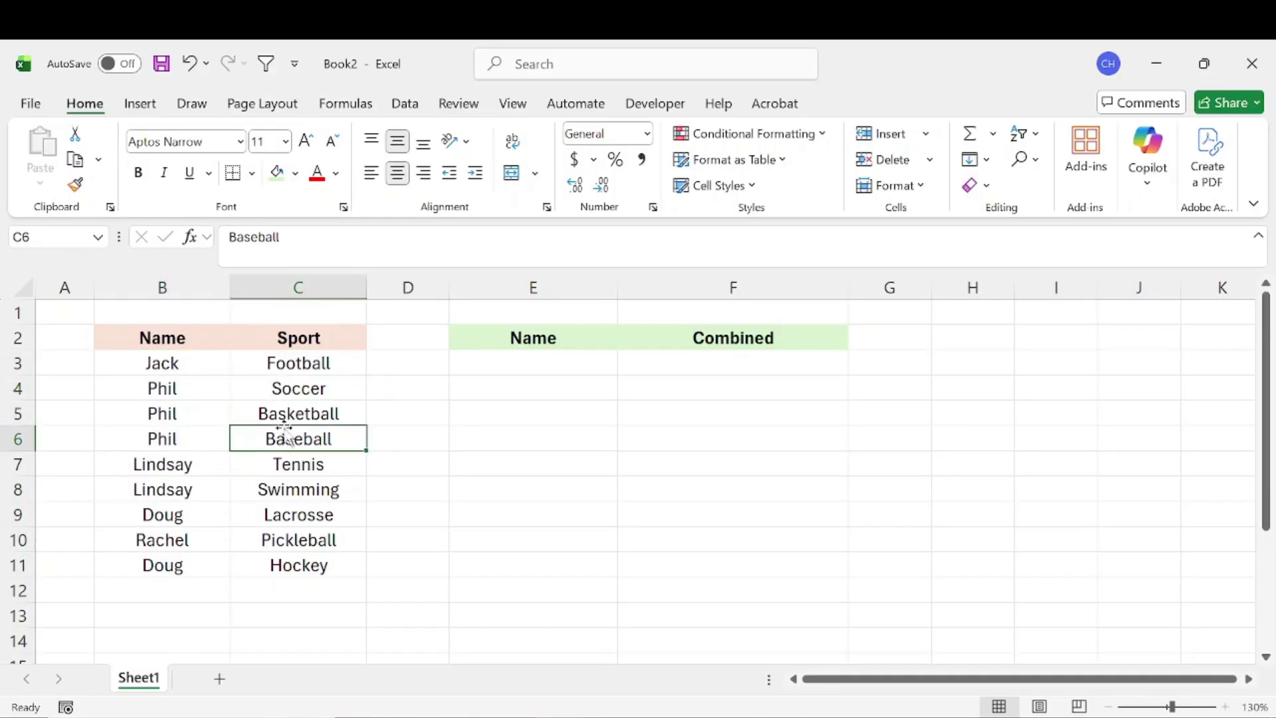
{"action": "left_click", "coordinate": [282, 413]}
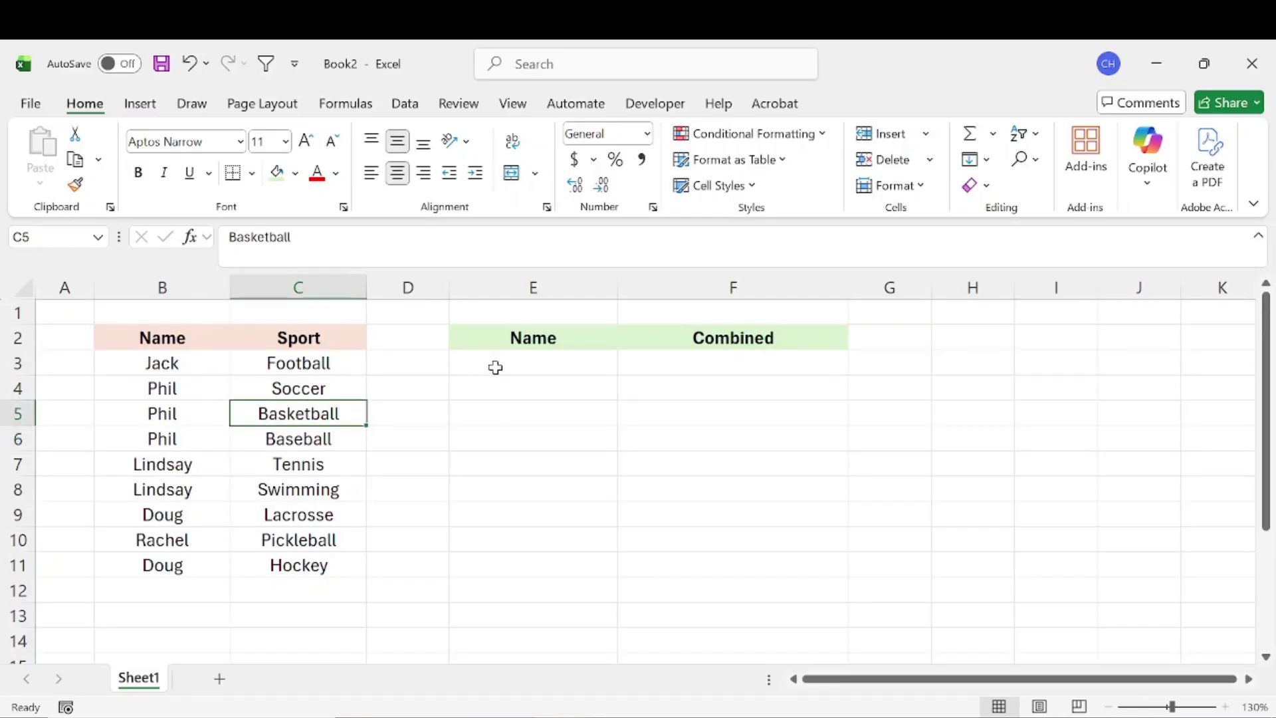
{"action": "left_click_drag", "start_coordinate": [197, 362], "coordinate": [210, 572]}
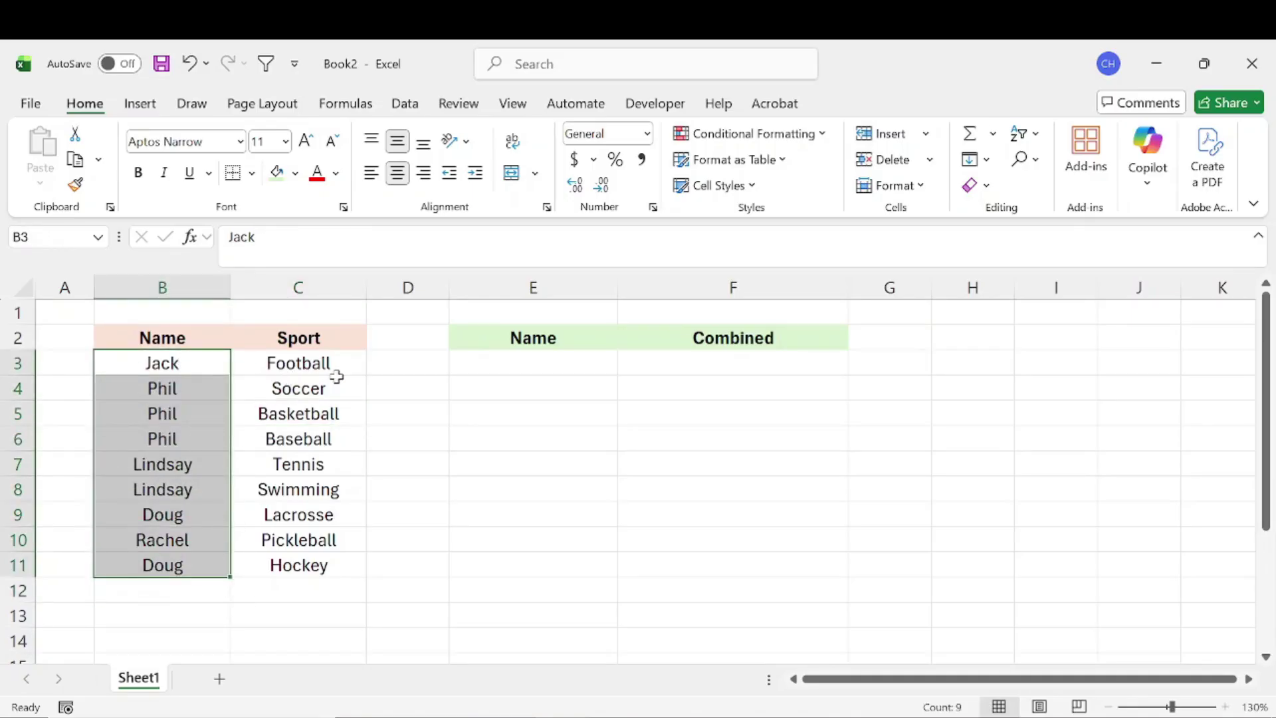
{"action": "left_click_drag", "start_coordinate": [321, 365], "coordinate": [320, 455]}
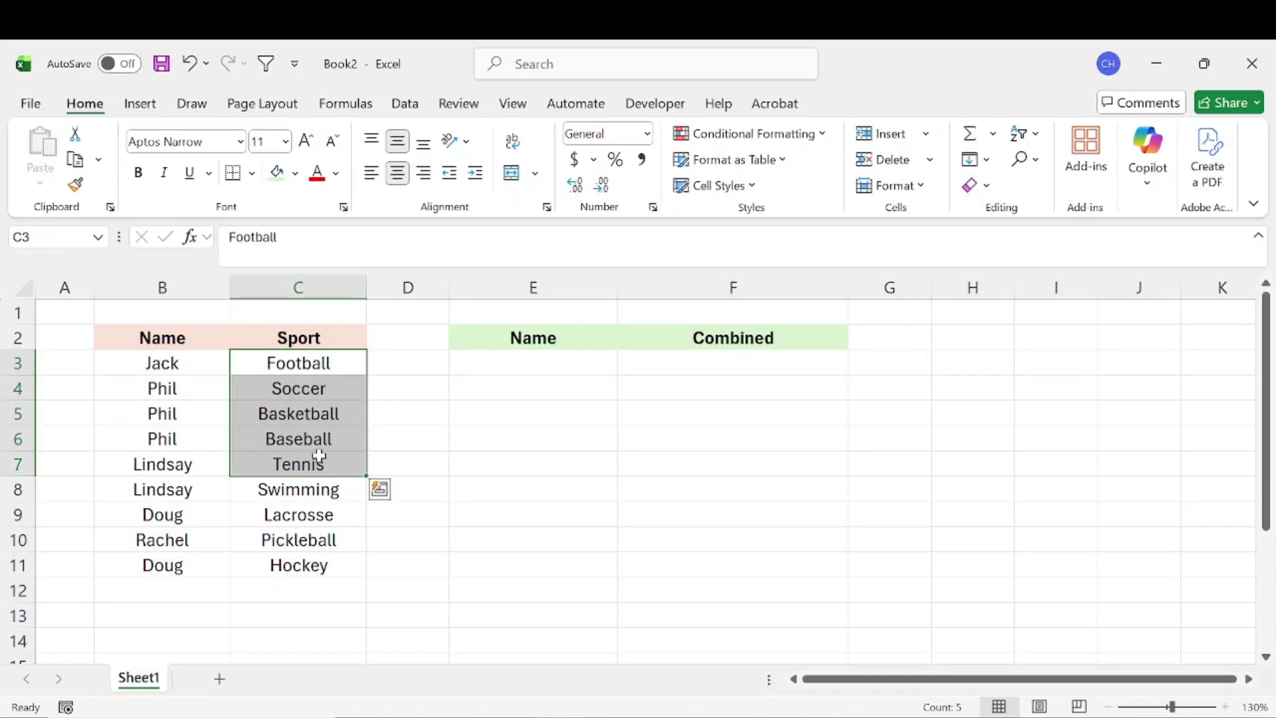
{"action": "left_click", "coordinate": [164, 384]}
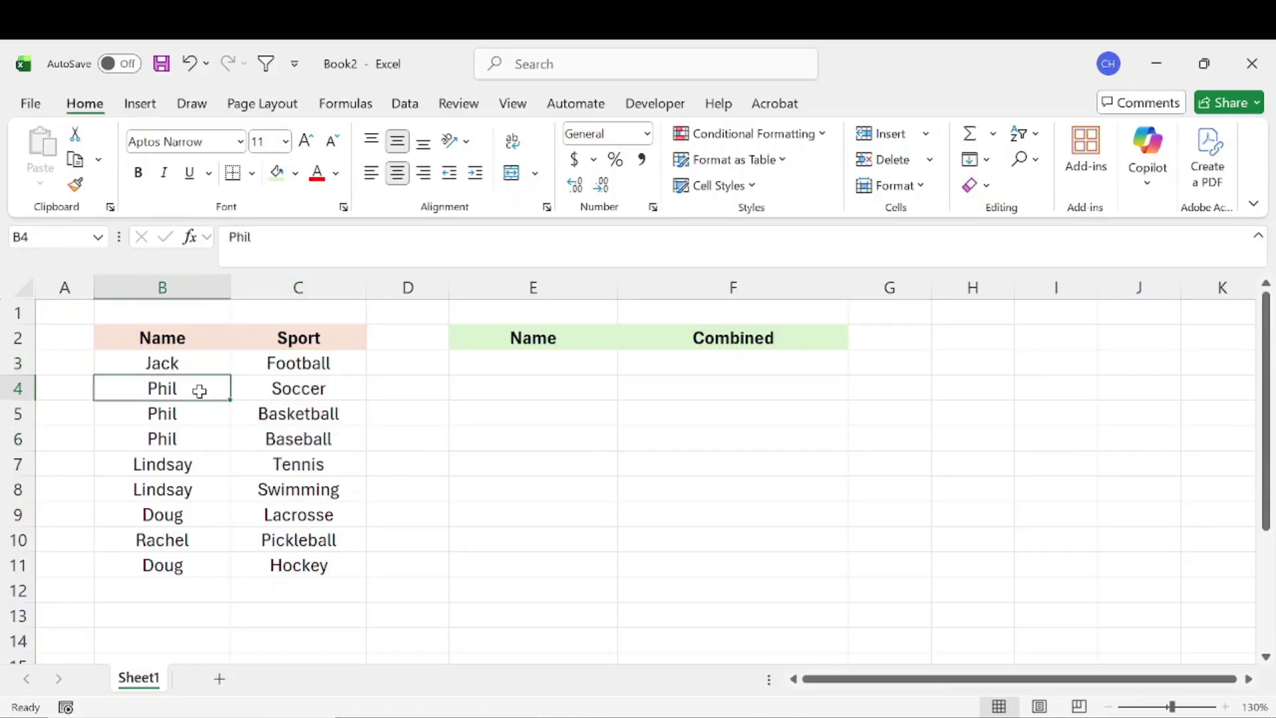
{"action": "left_click", "coordinate": [277, 389]}
{"action": "left_click", "coordinate": [313, 413]}
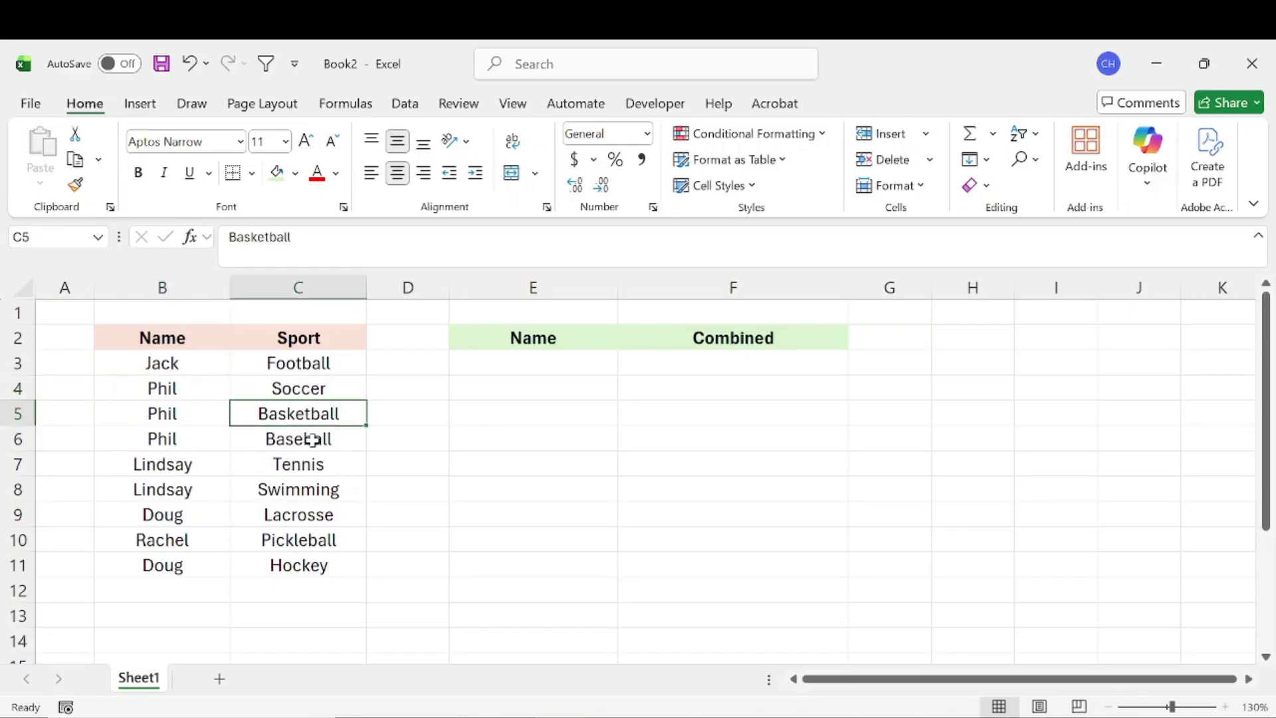
{"action": "left_click", "coordinate": [315, 438]}
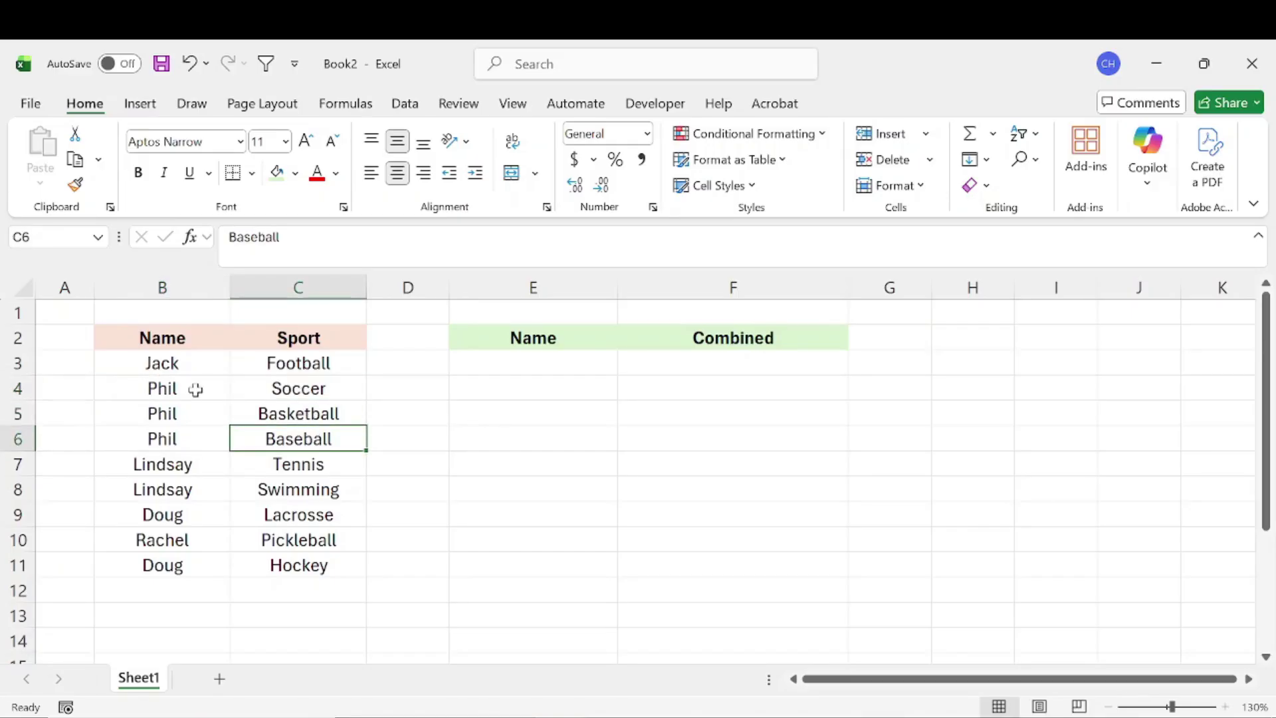
{"action": "left_click_drag", "start_coordinate": [193, 390], "coordinate": [264, 443]}
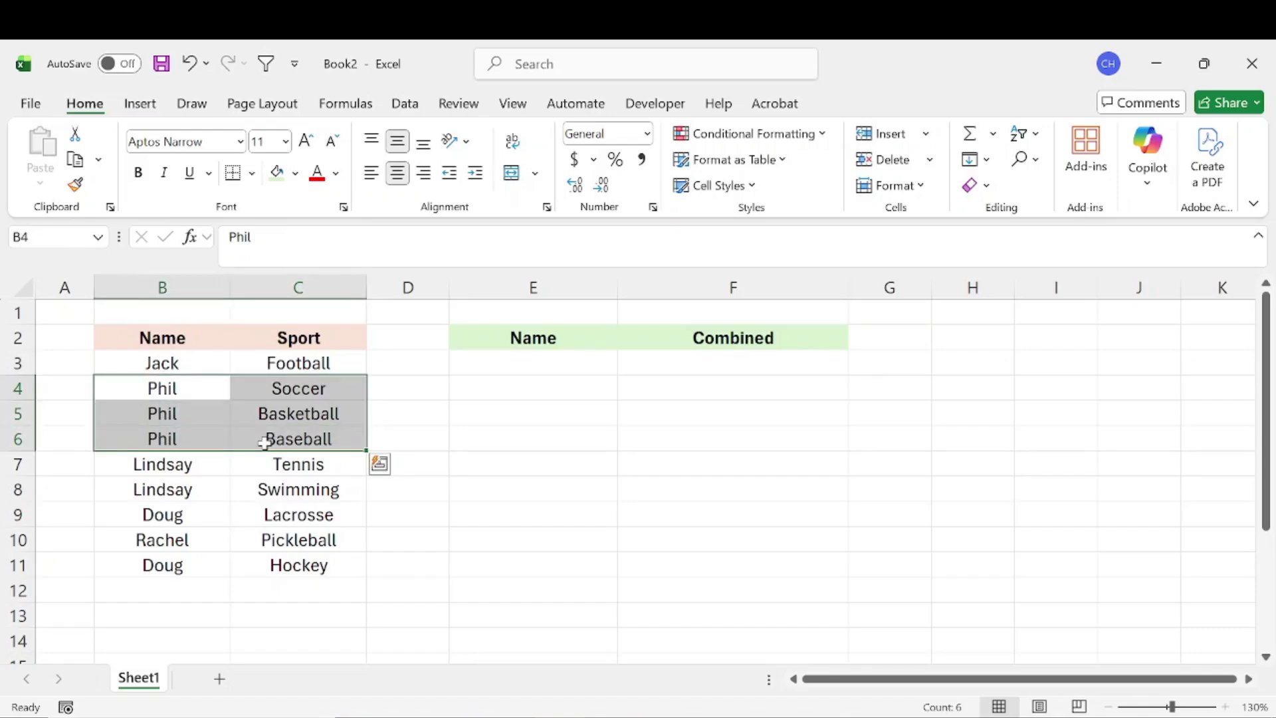
{"action": "left_click", "coordinate": [556, 363]}
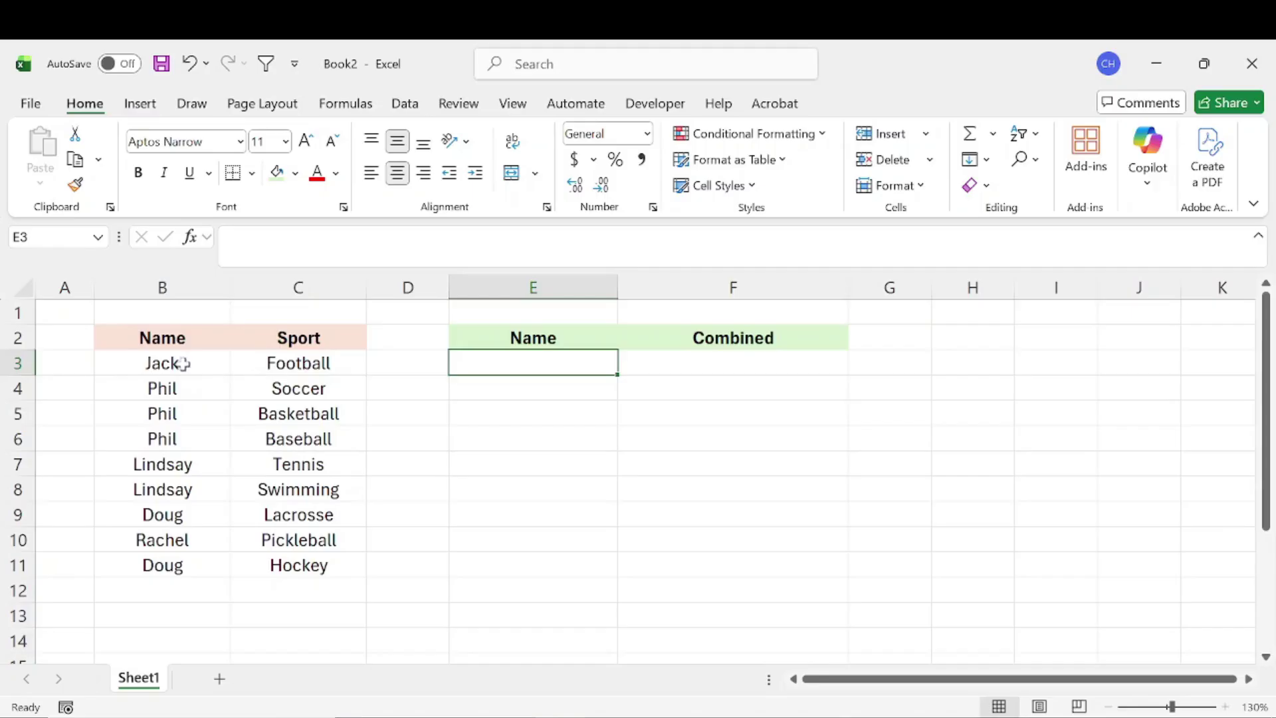
Enter =UNIQUE(B3:B11) in E3 so the distinct names spill down
{"action": "left_click_drag", "start_coordinate": [182, 363], "coordinate": [188, 562]}
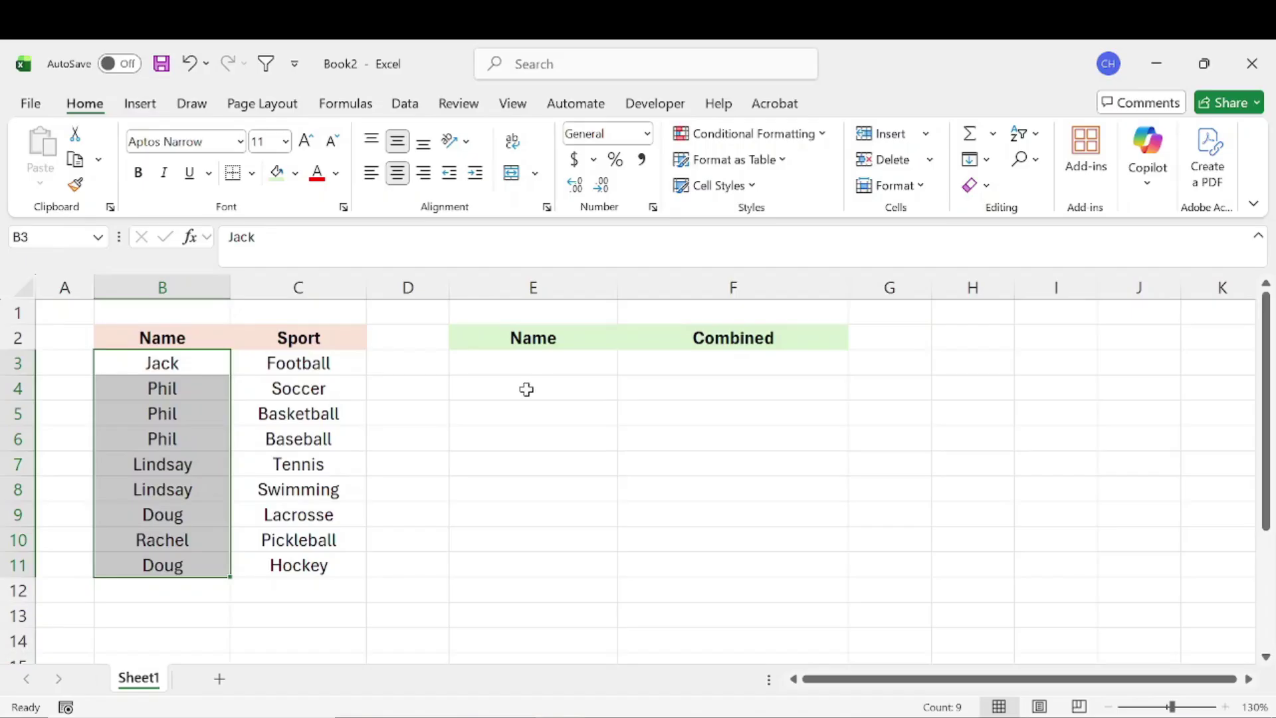
{"action": "left_click", "coordinate": [530, 368]}
{"action": "type", "text": "="}
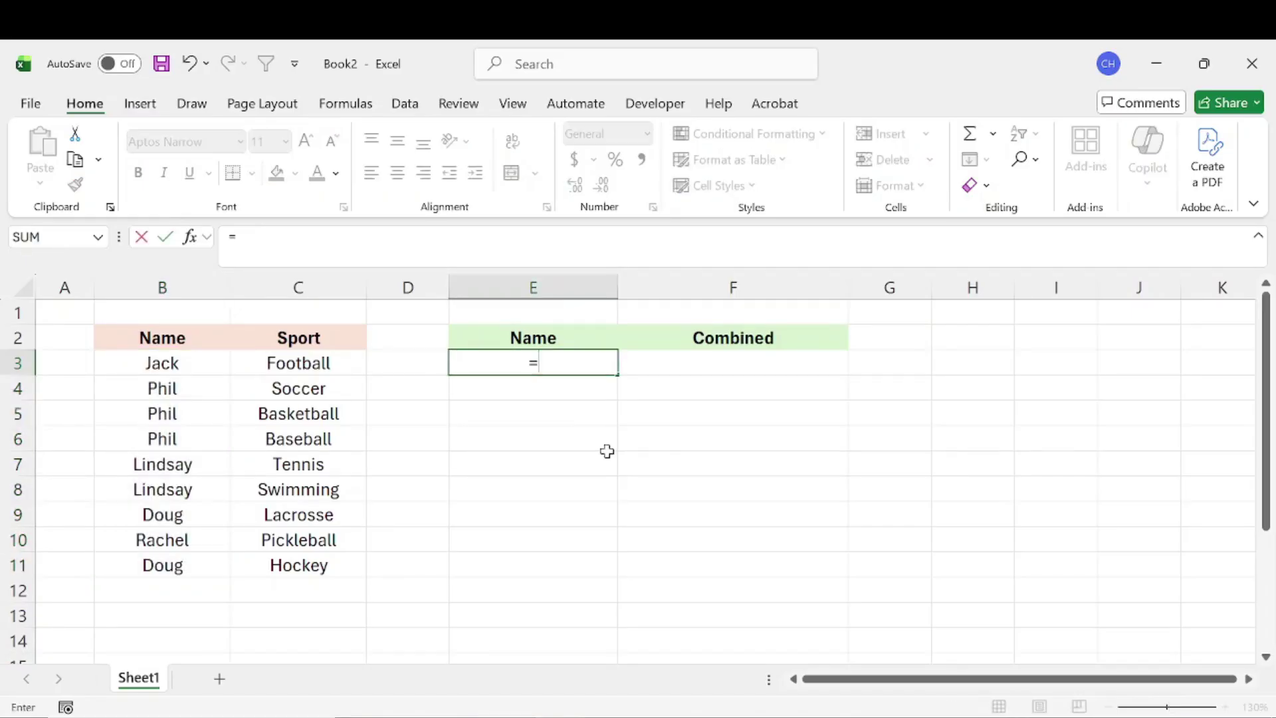
{"action": "type", "text": "unq"}
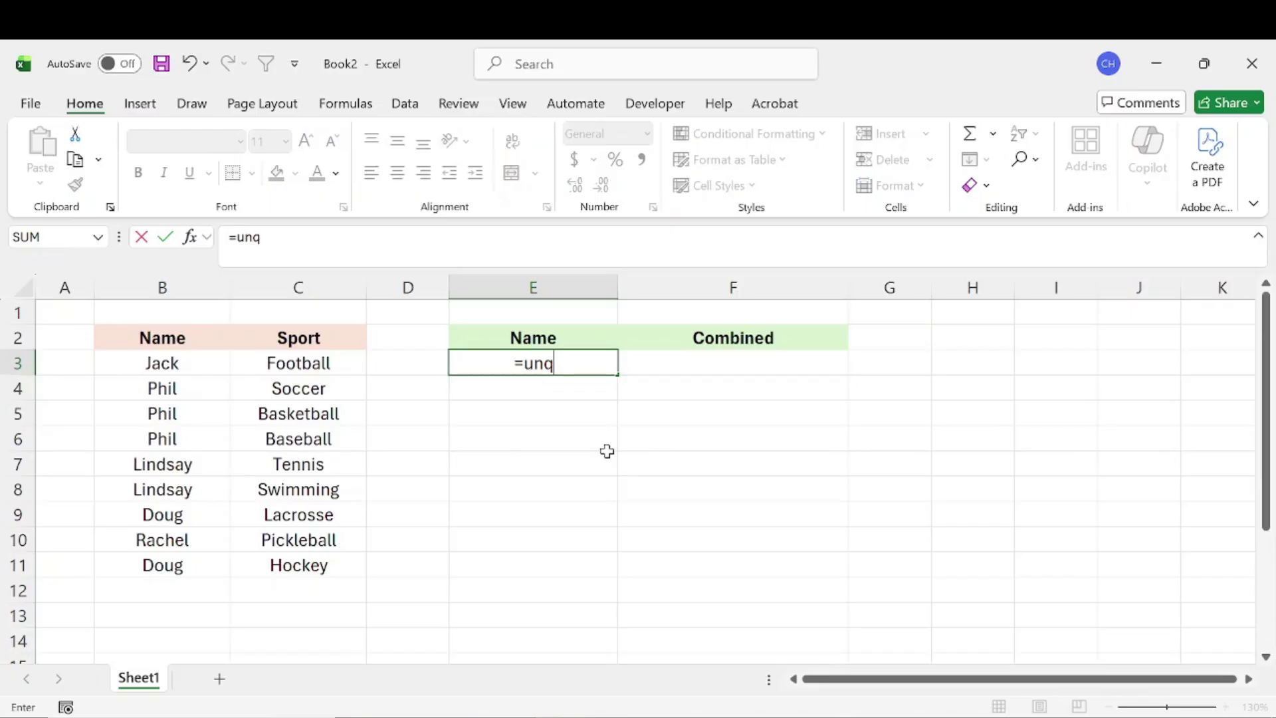
{"action": "key", "text": "BackSpace"}
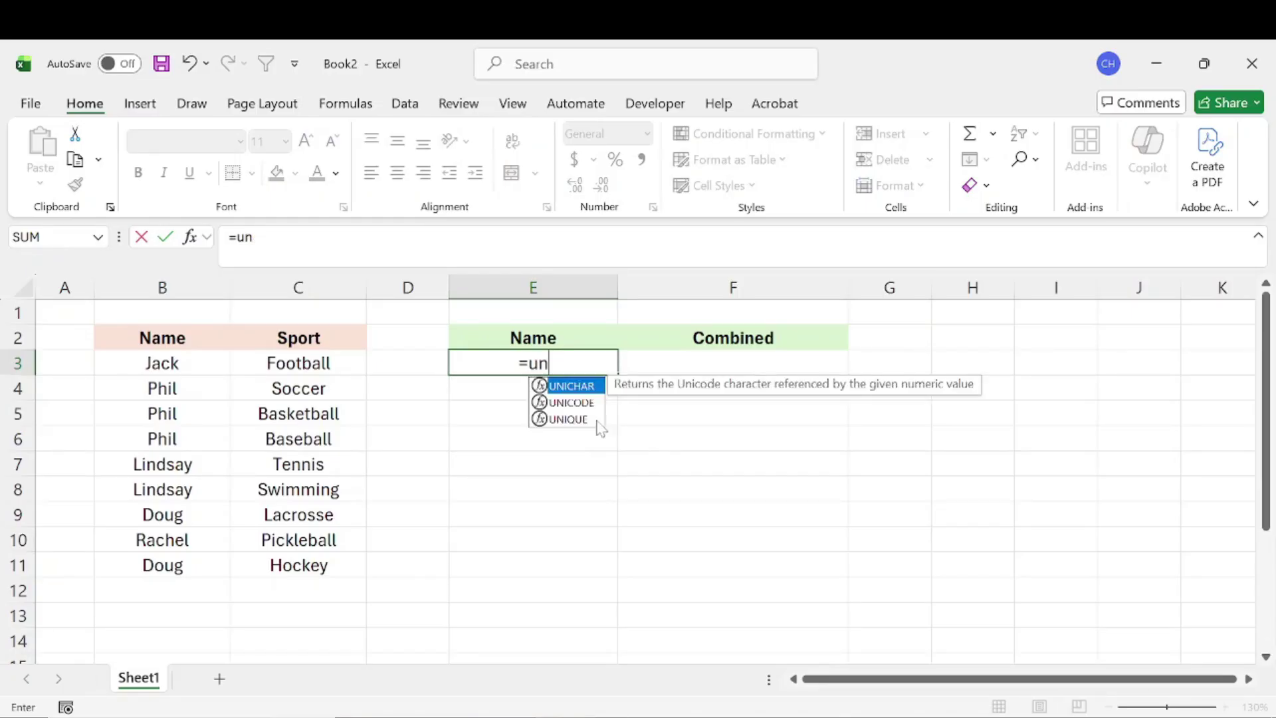
{"action": "left_click", "coordinate": [575, 420]}
{"action": "double_click", "coordinate": [576, 420]}
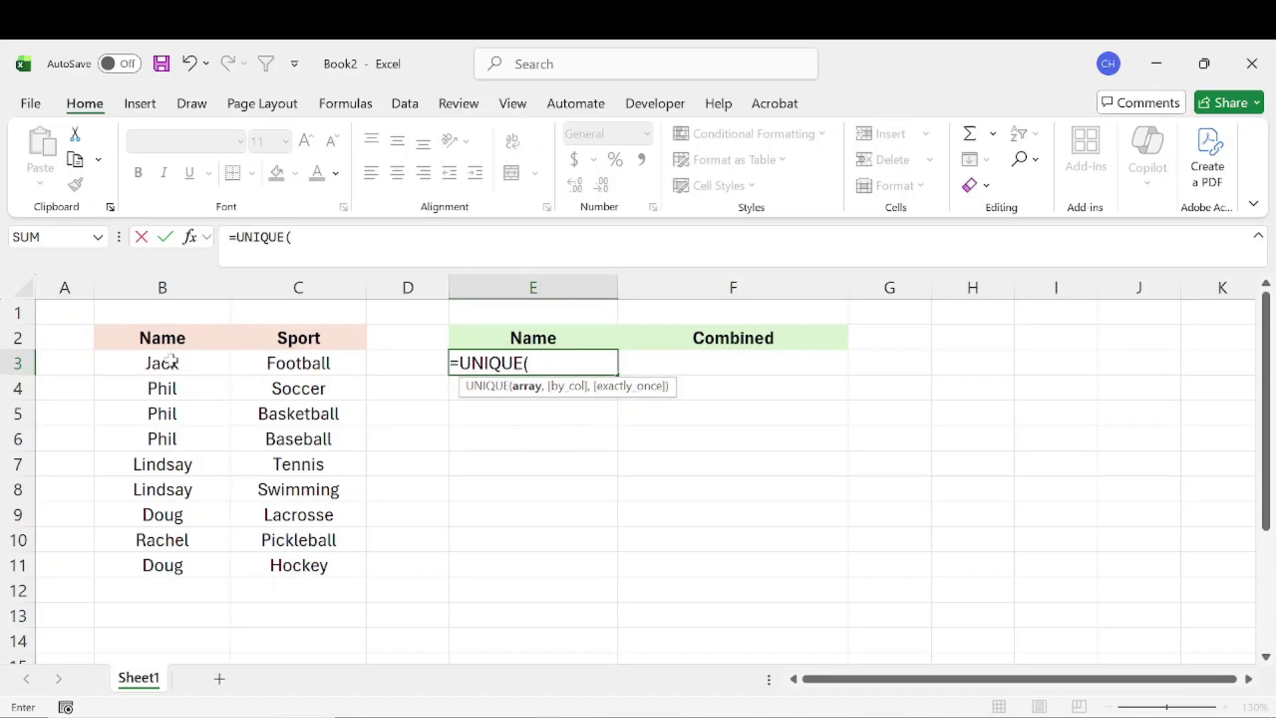
{"action": "left_click_drag", "start_coordinate": [171, 361], "coordinate": [193, 577]}
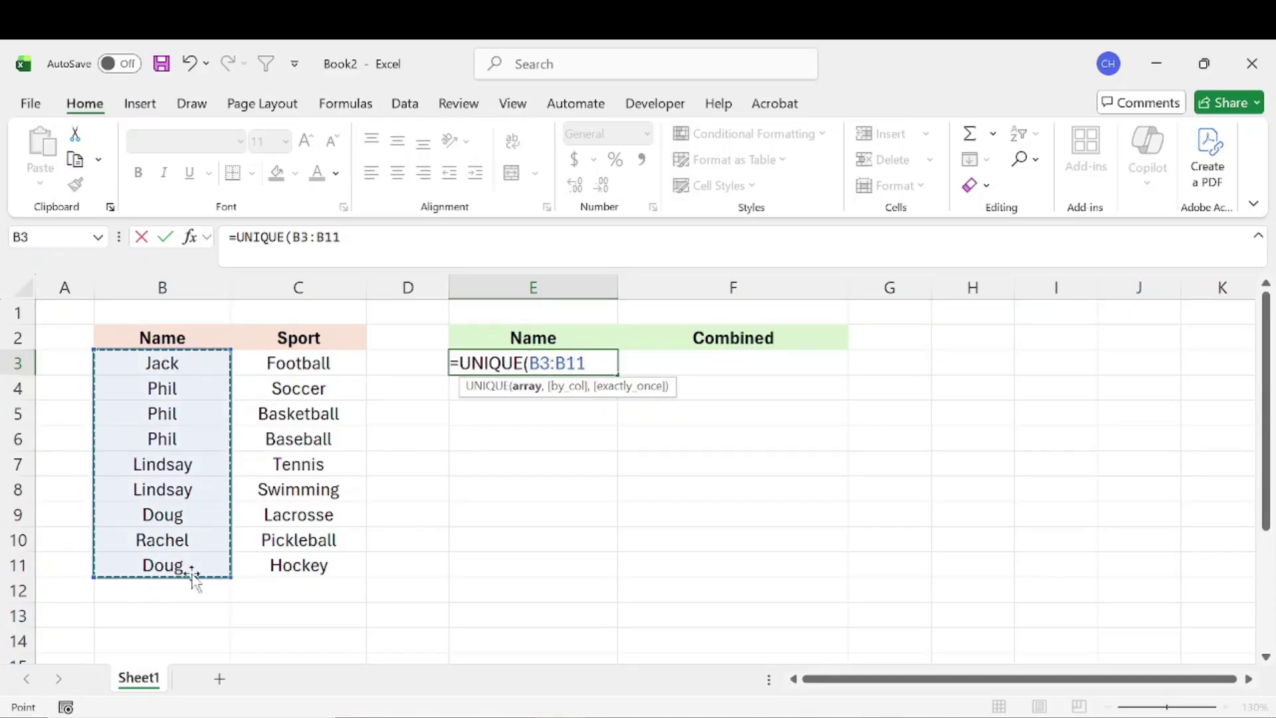
{"action": "key", "text": "Return"}
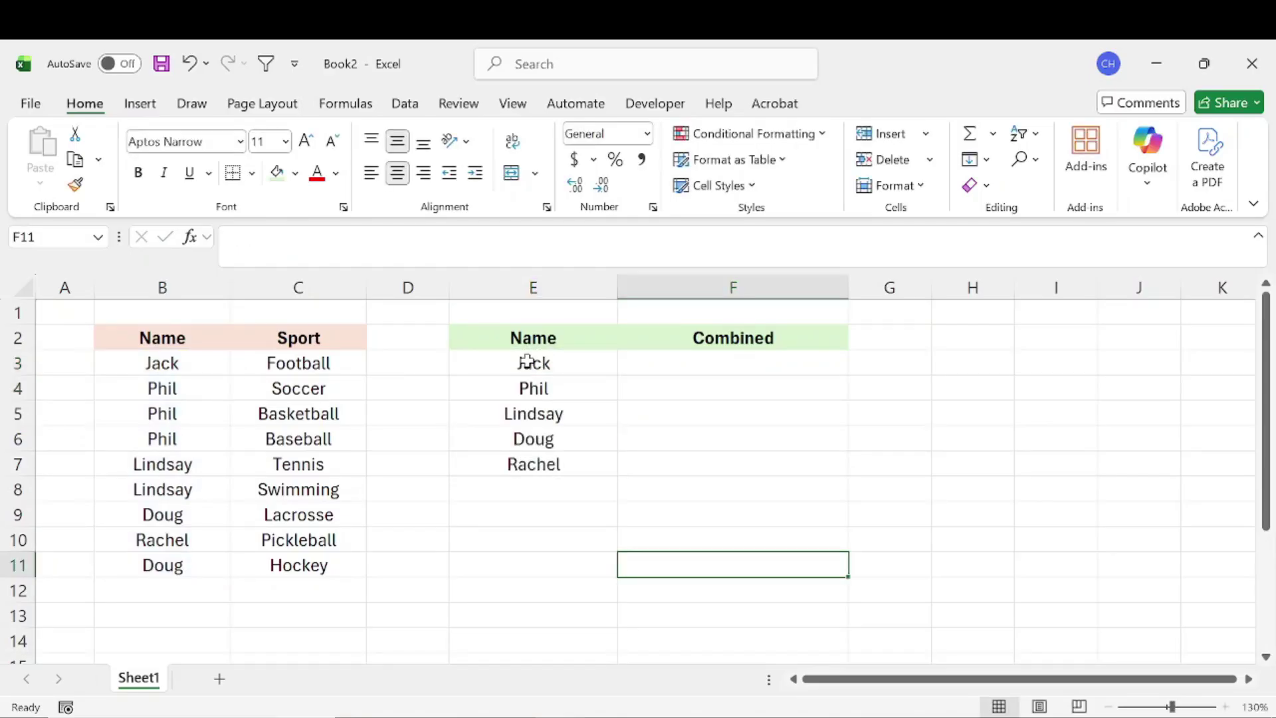
Compare the repeated Phil, Lindsay and Doug entries in the names column with the unique list
{"action": "left_click_drag", "start_coordinate": [185, 363], "coordinate": [191, 575]}
{"action": "left_click_drag", "start_coordinate": [190, 465], "coordinate": [179, 513]}
{"action": "left_click", "coordinate": [179, 467]}
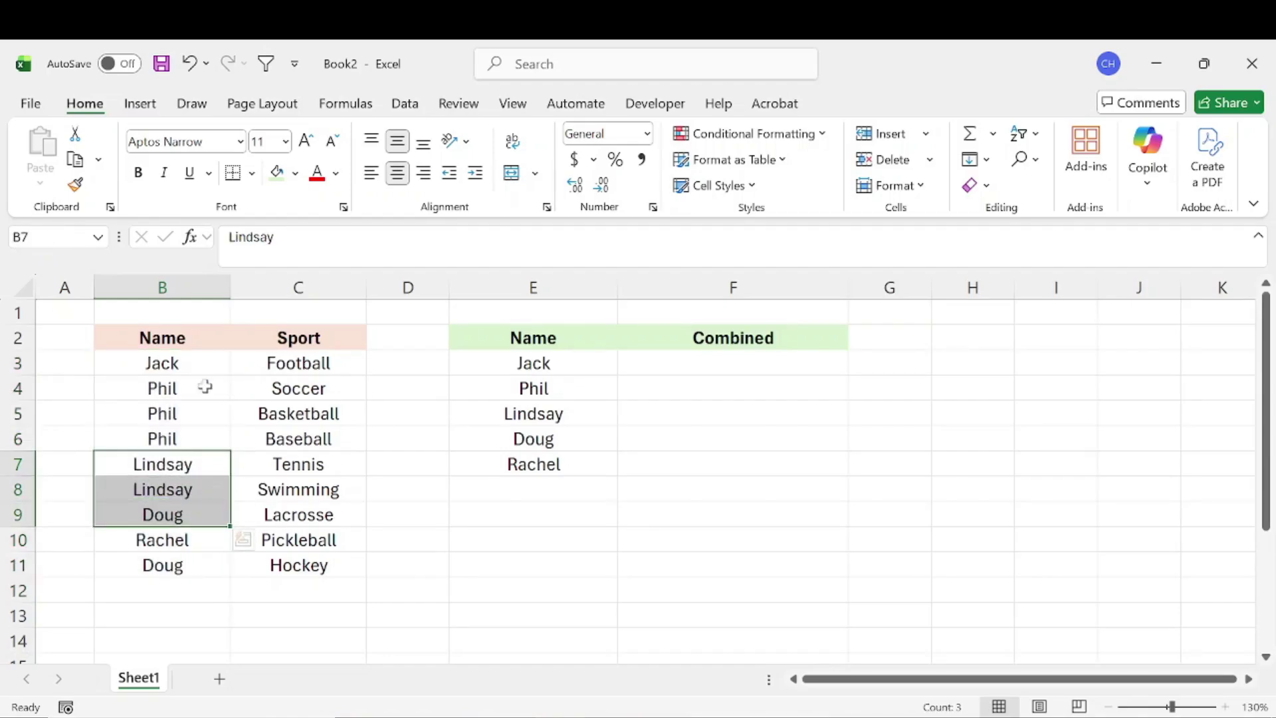
{"action": "left_click_drag", "start_coordinate": [205, 386], "coordinate": [203, 435]}
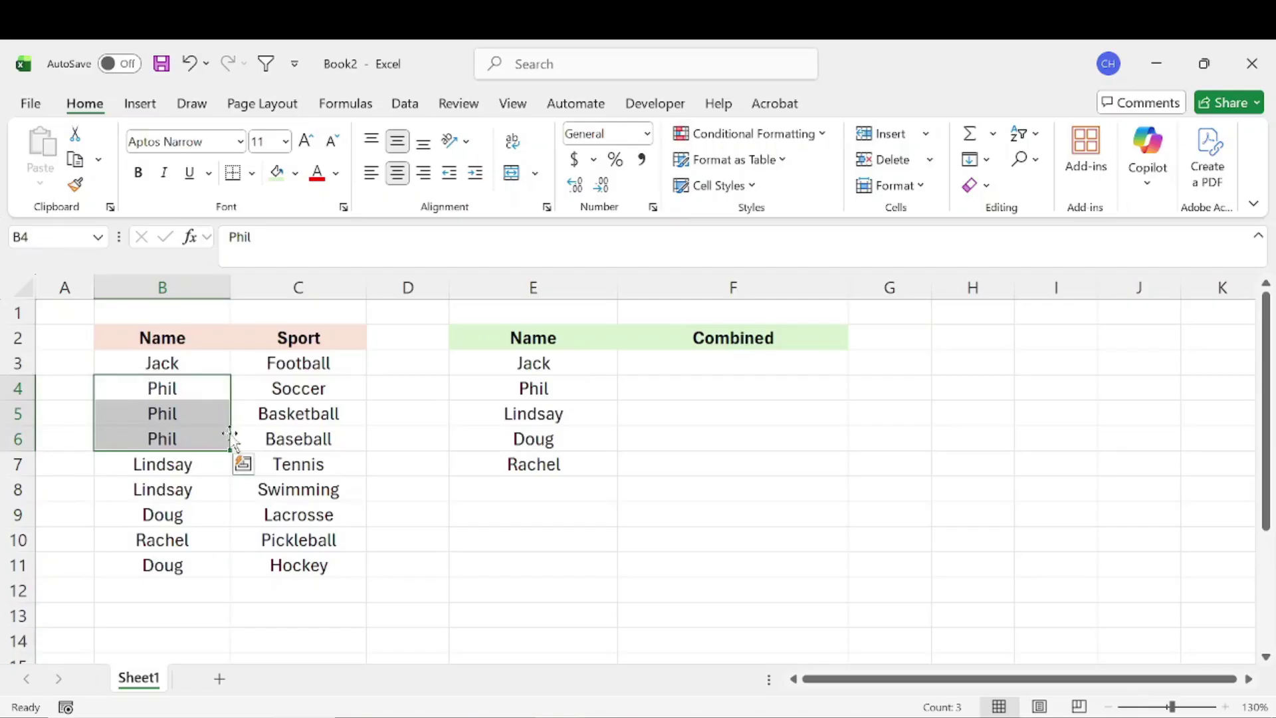
{"action": "left_click_drag", "start_coordinate": [180, 494], "coordinate": [177, 474]}
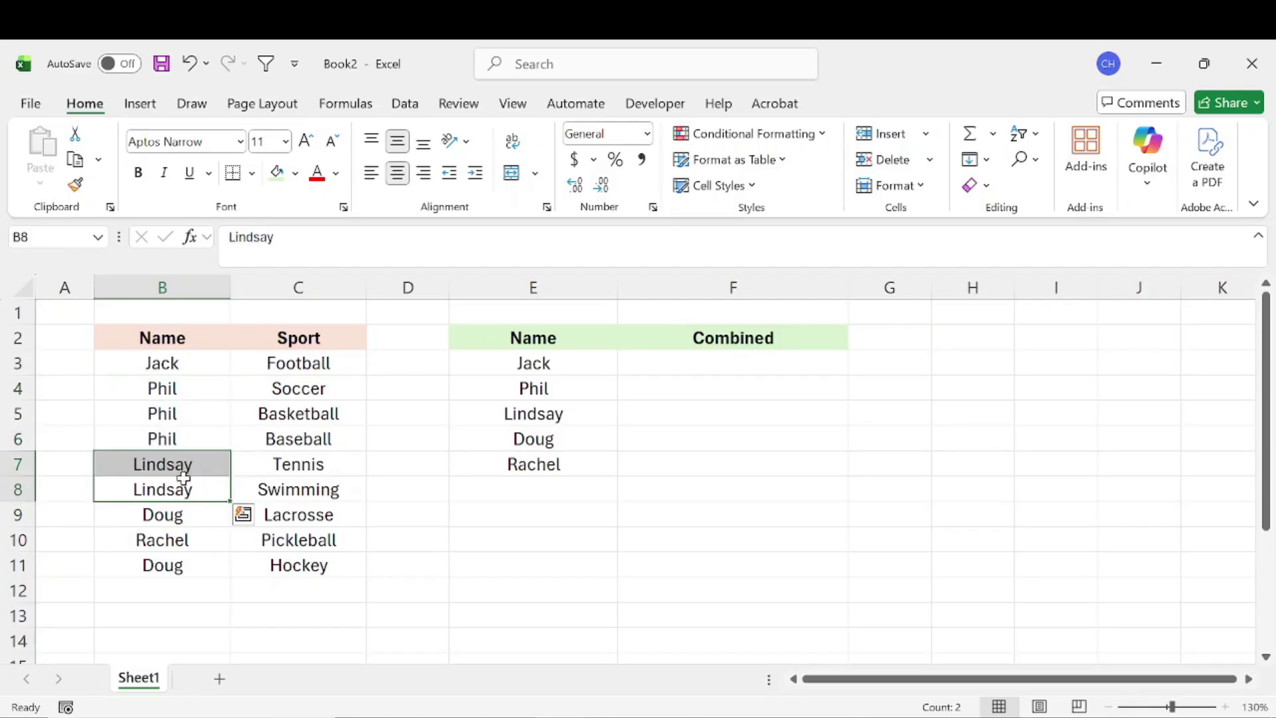
{"action": "left_click", "coordinate": [195, 523]}
{"action": "left_click", "coordinate": [196, 563]}
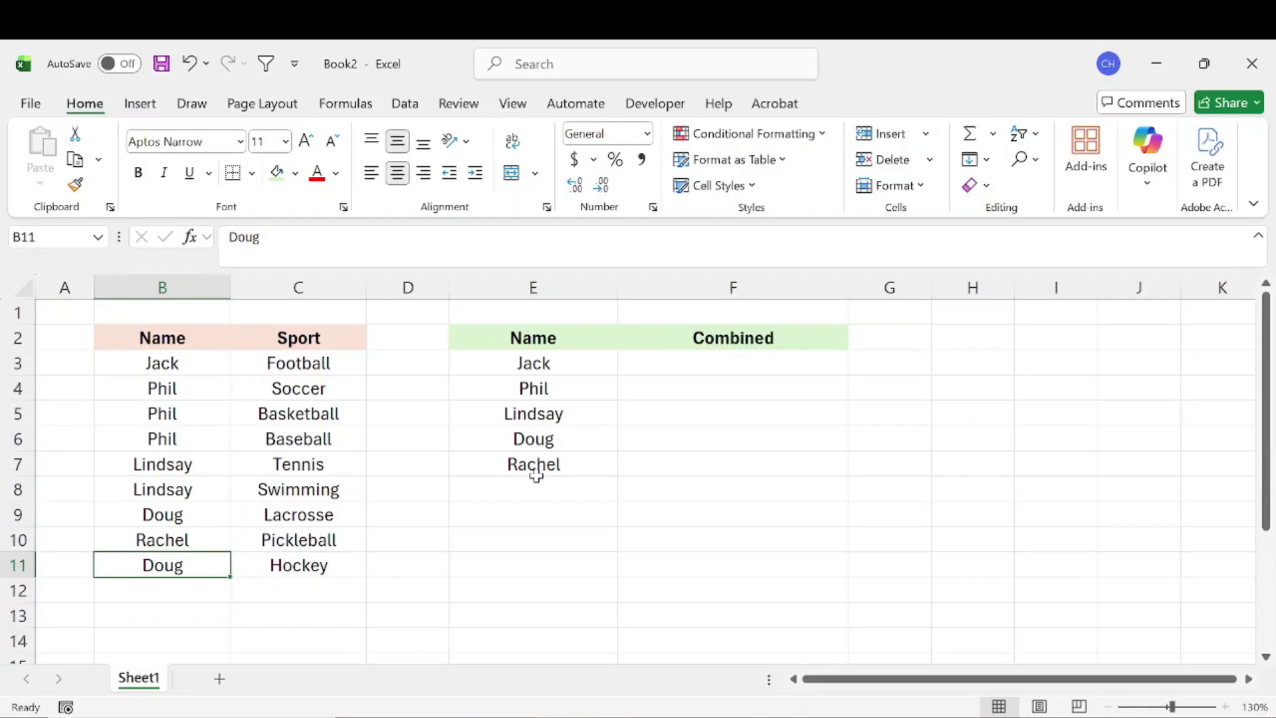
{"action": "left_click", "coordinate": [733, 363]}
Start F3's formula as =TEXTJOIN(", ",TRUE,IF(
{"action": "type", "text": "=text"}
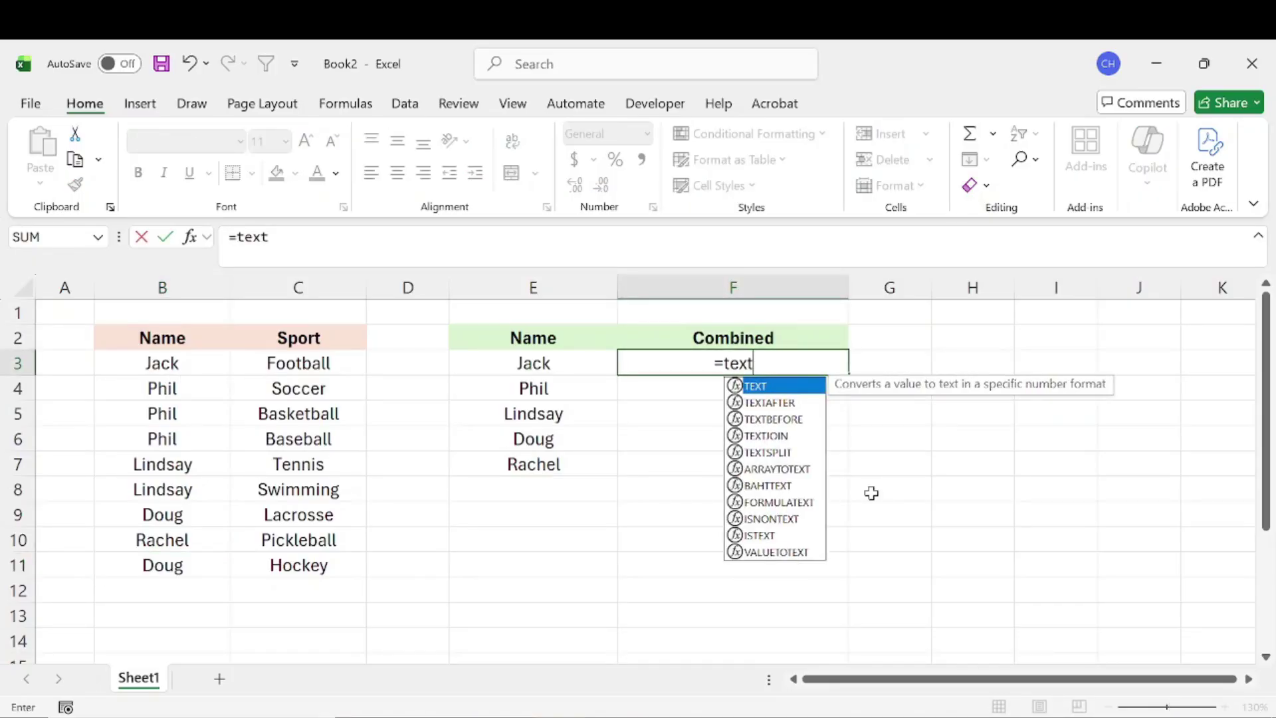
{"action": "type", "text": "joi"}
{"action": "key", "text": "Tab"}
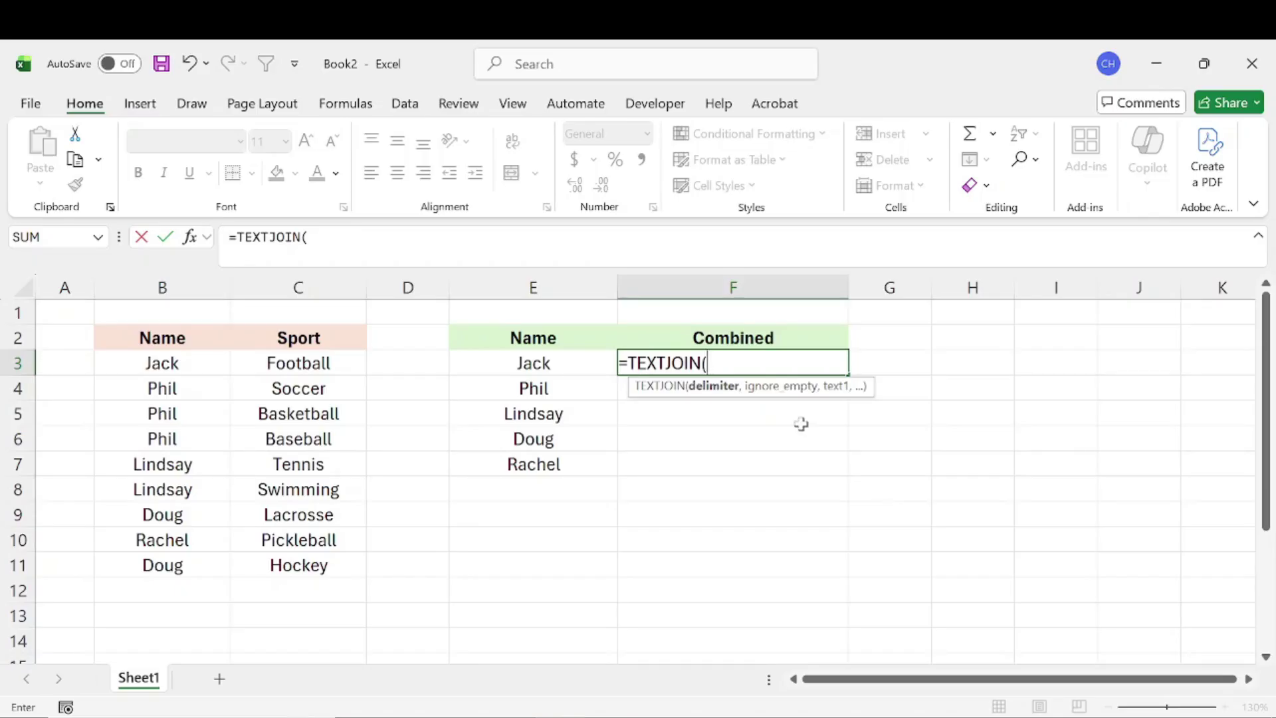
{"action": "type", "text": "\", \","}
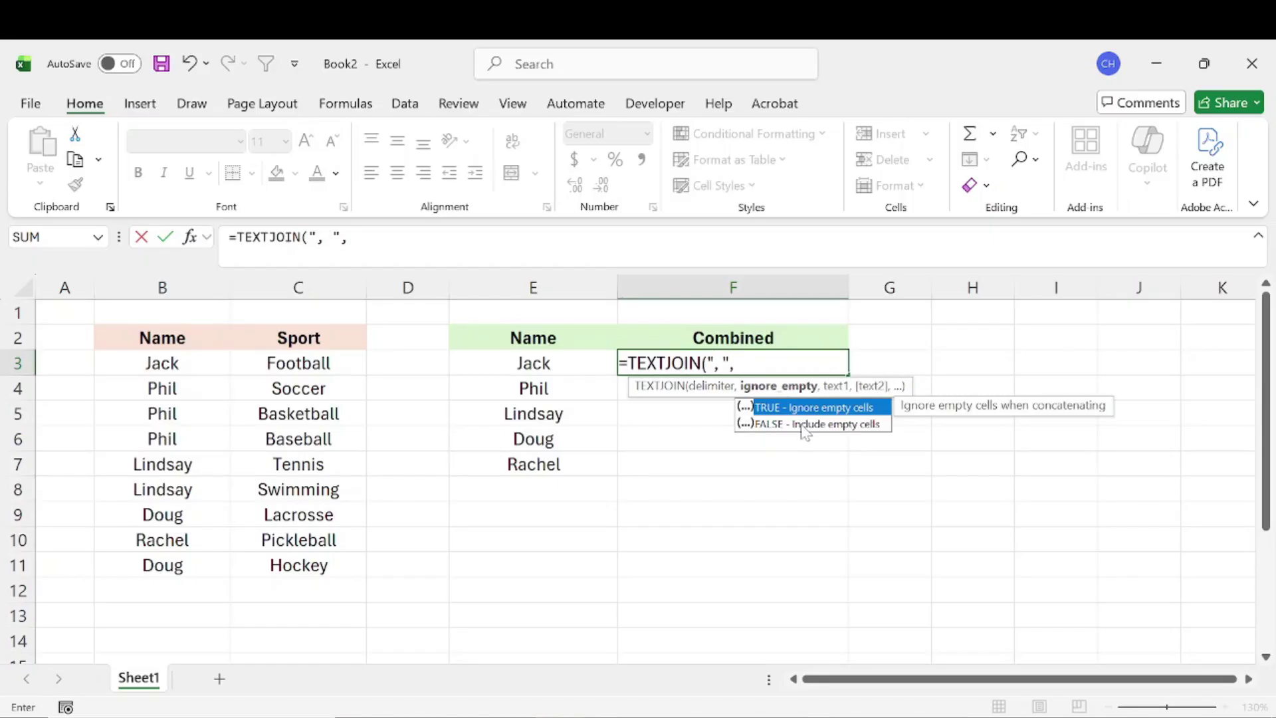
{"action": "key", "text": "Tab"}
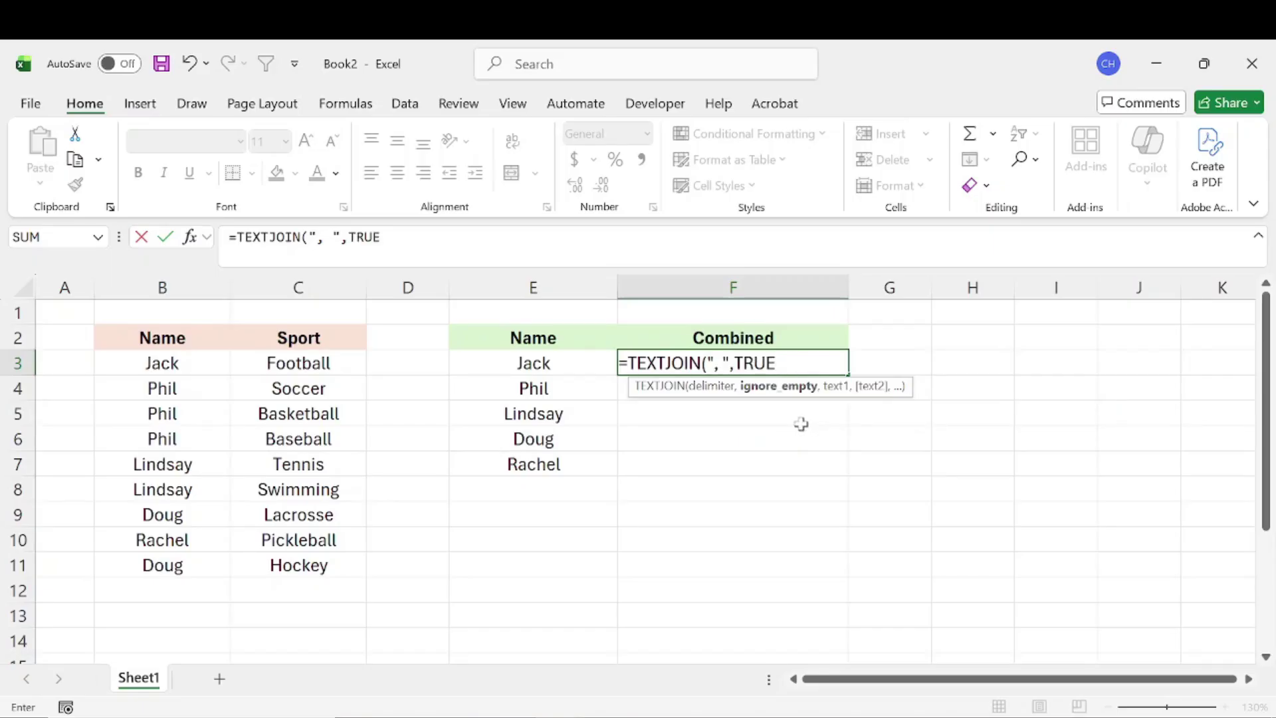
{"action": "type", "text": ","}
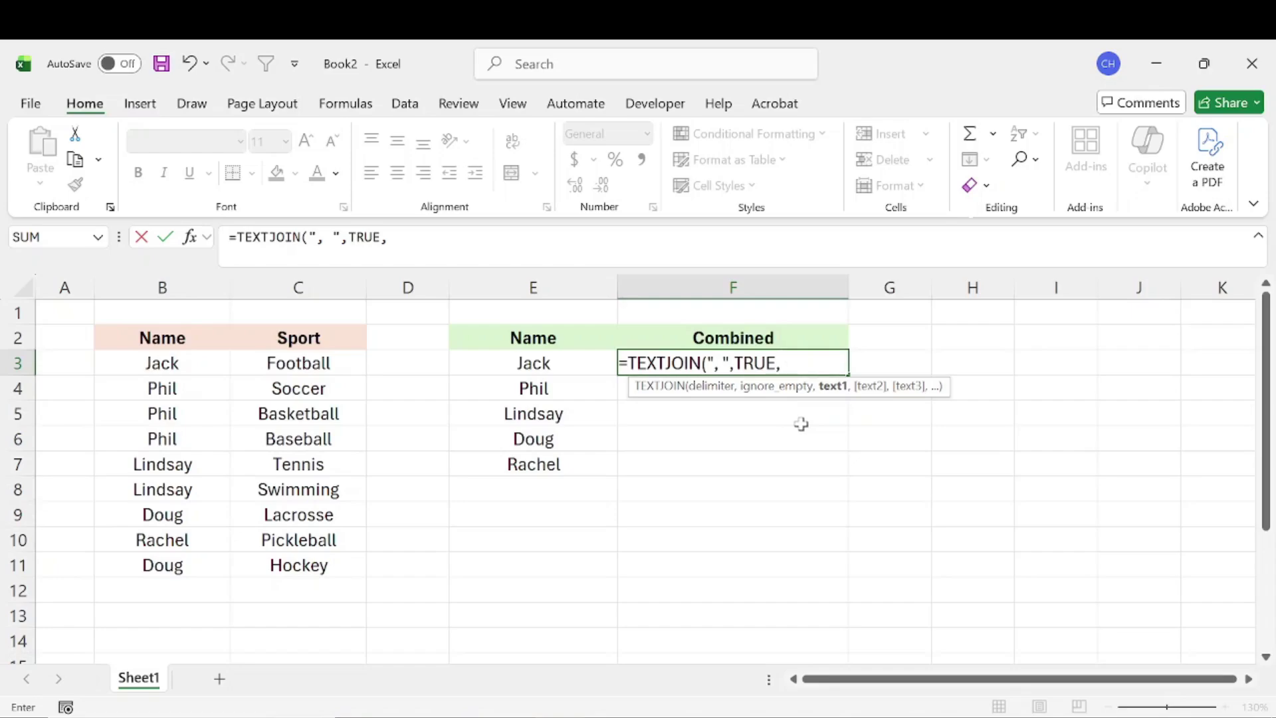
{"action": "type", "text": "IF("}
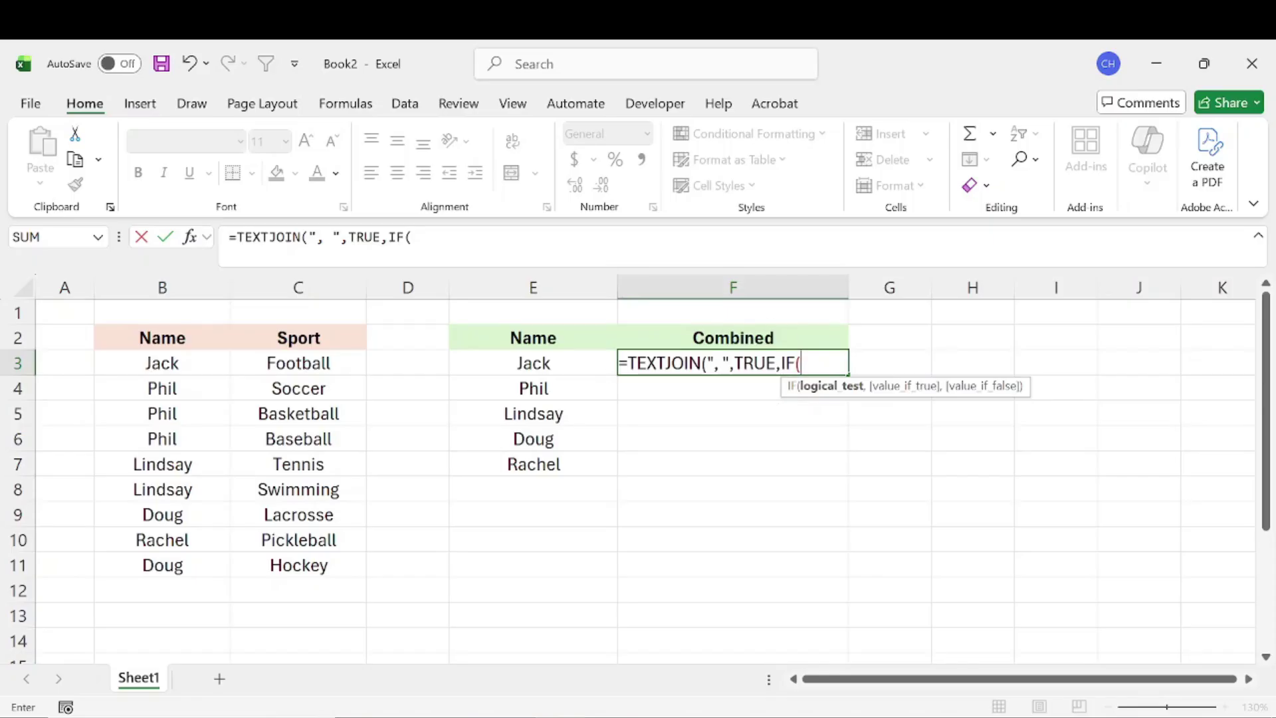
Complete the IF as E3=B3:B11,C3:C11,"" and accept Excel's formula correction
{"action": "left_click", "coordinate": [536, 363]}
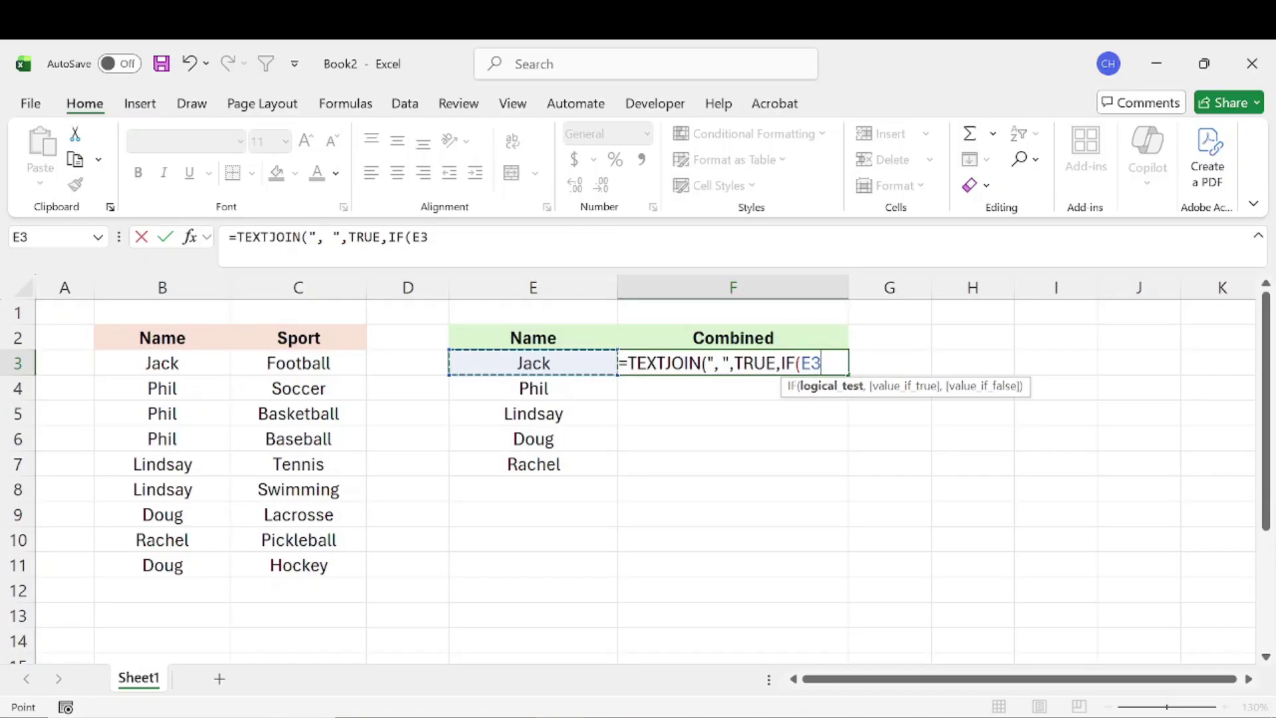
{"action": "type", "text": "="}
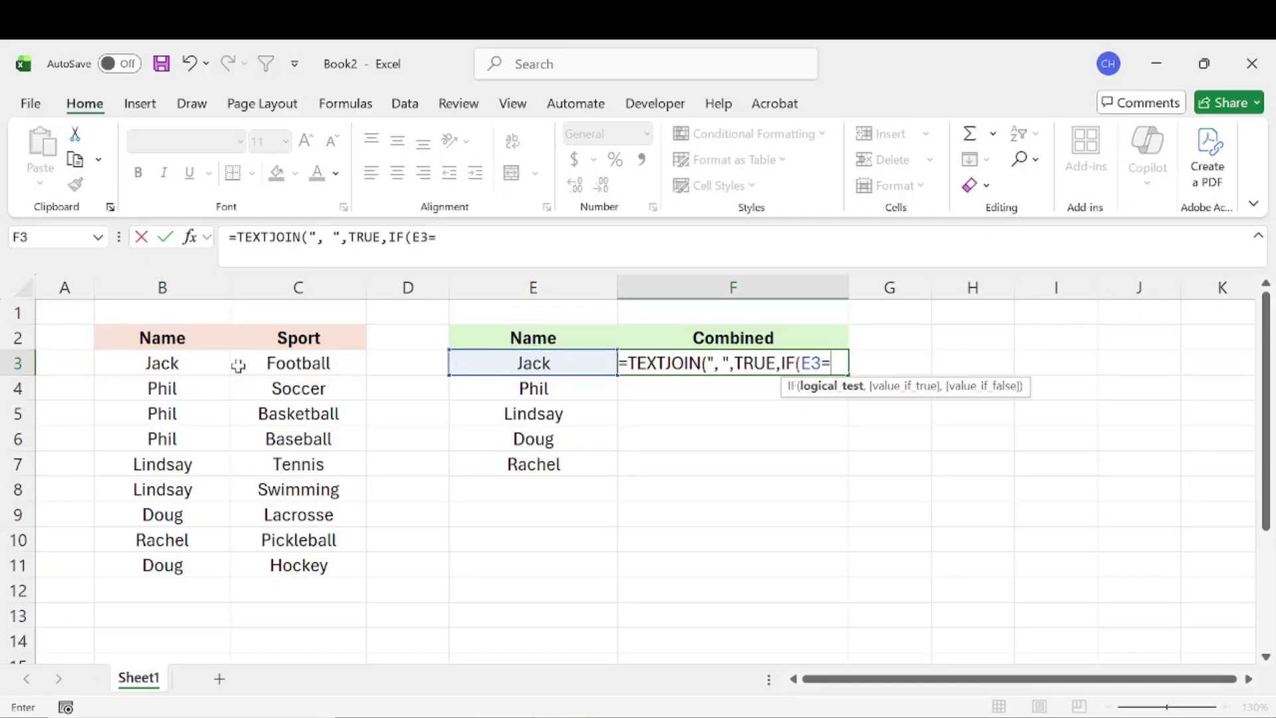
{"action": "left_click_drag", "start_coordinate": [197, 362], "coordinate": [219, 575]}
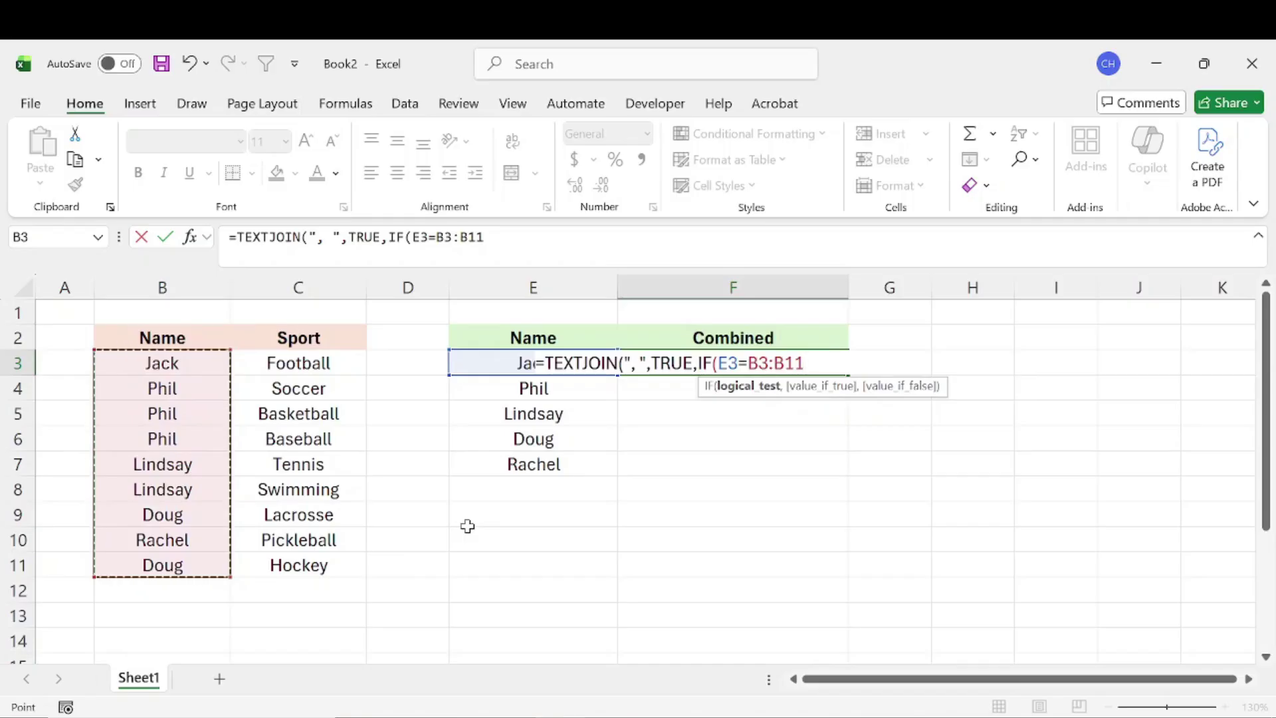
{"action": "type", "text": ","}
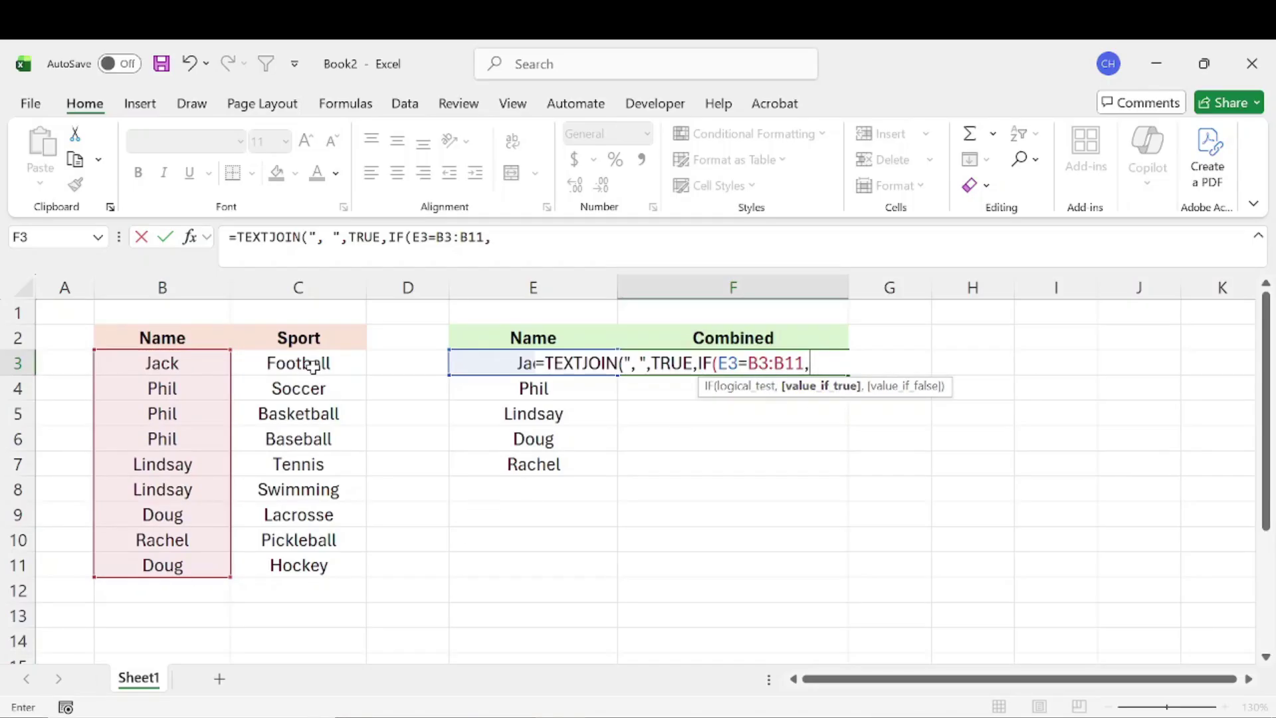
{"action": "left_click_drag", "start_coordinate": [316, 365], "coordinate": [328, 552]}
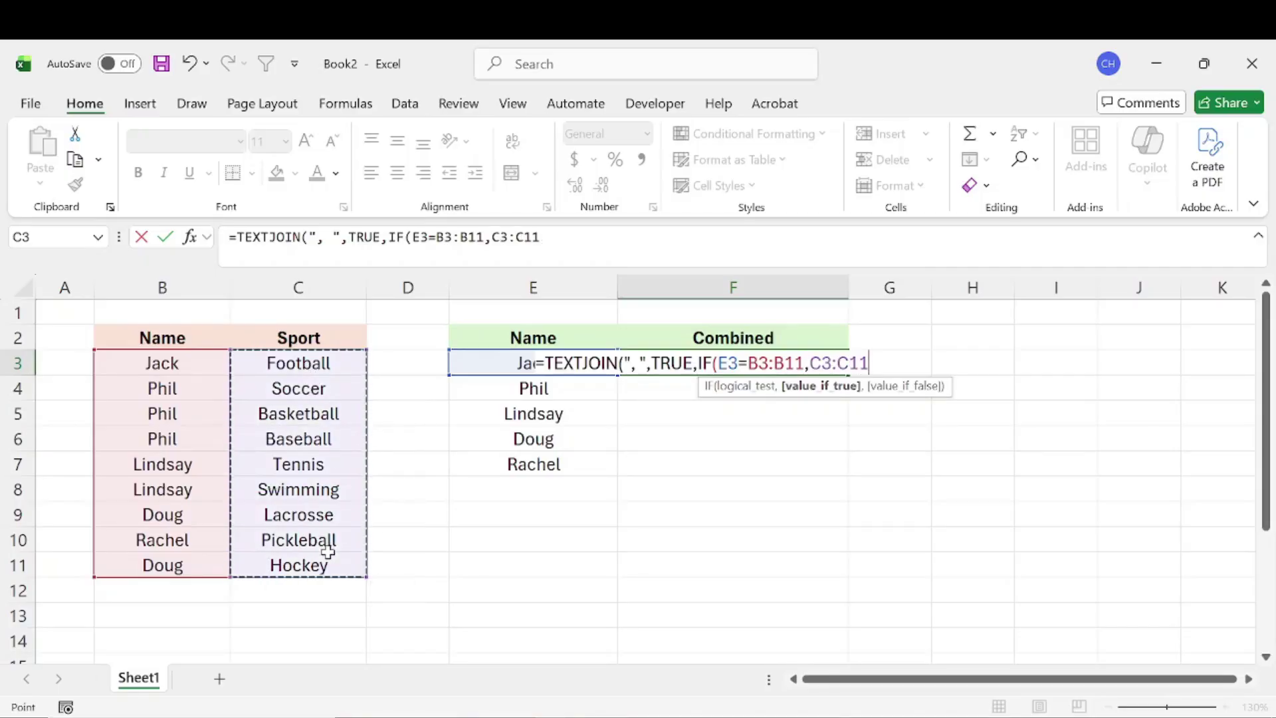
{"action": "type", "text": ","}
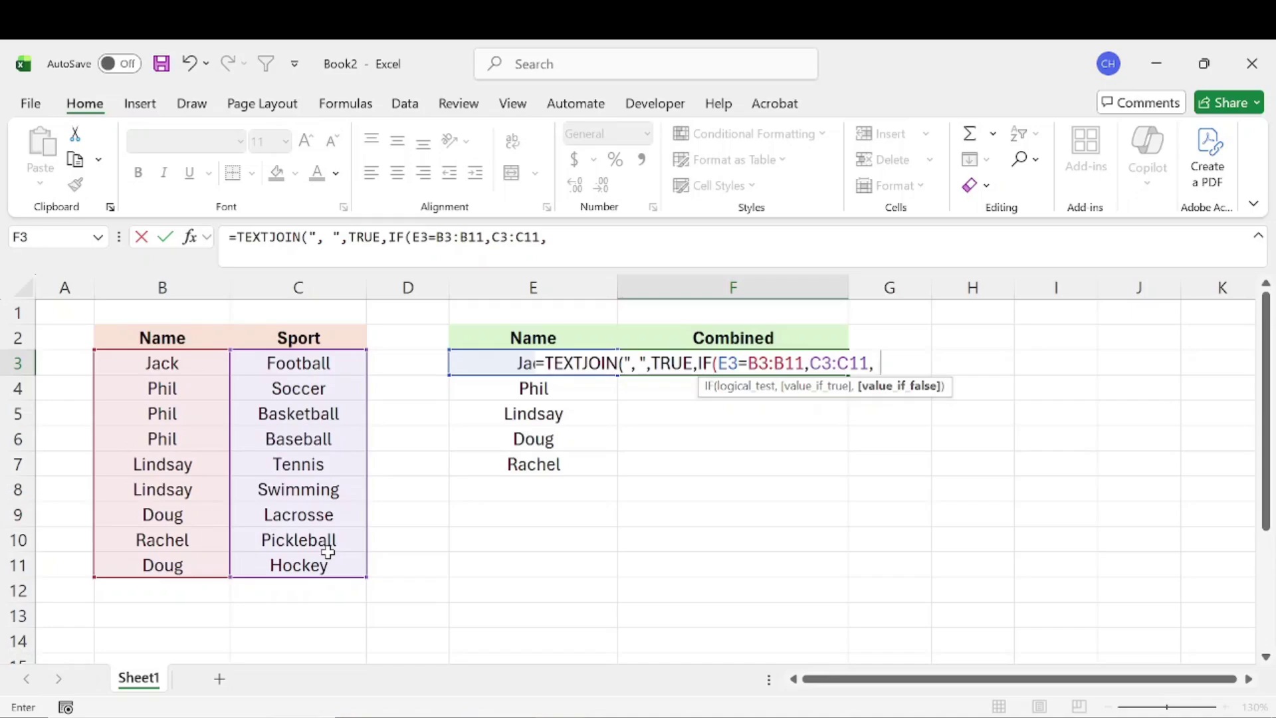
{"action": "type", "text": "\"\""}
{"action": "key", "text": "Return"}
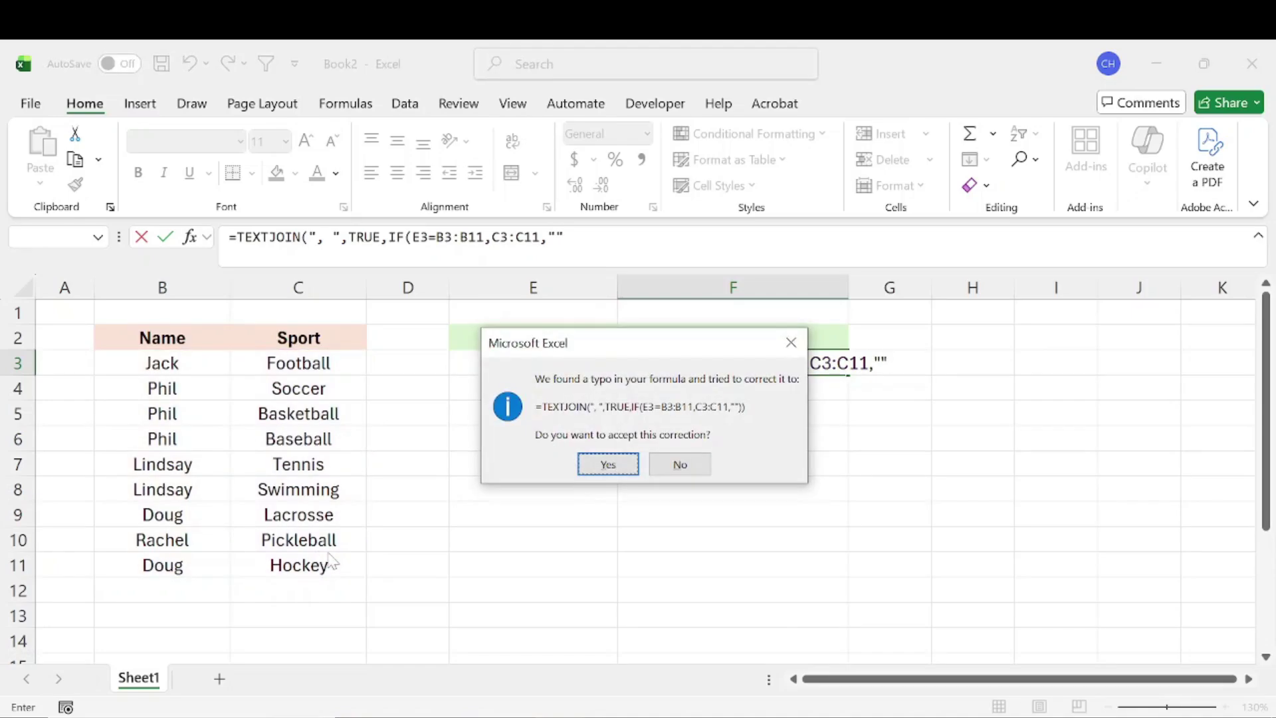
{"action": "key", "text": "Return"}
{"action": "key", "text": "Up"}
{"action": "left_click", "coordinate": [740, 378]}
Review the source name and sport data, then select F3's formula
{"action": "left_click", "coordinate": [723, 367]}
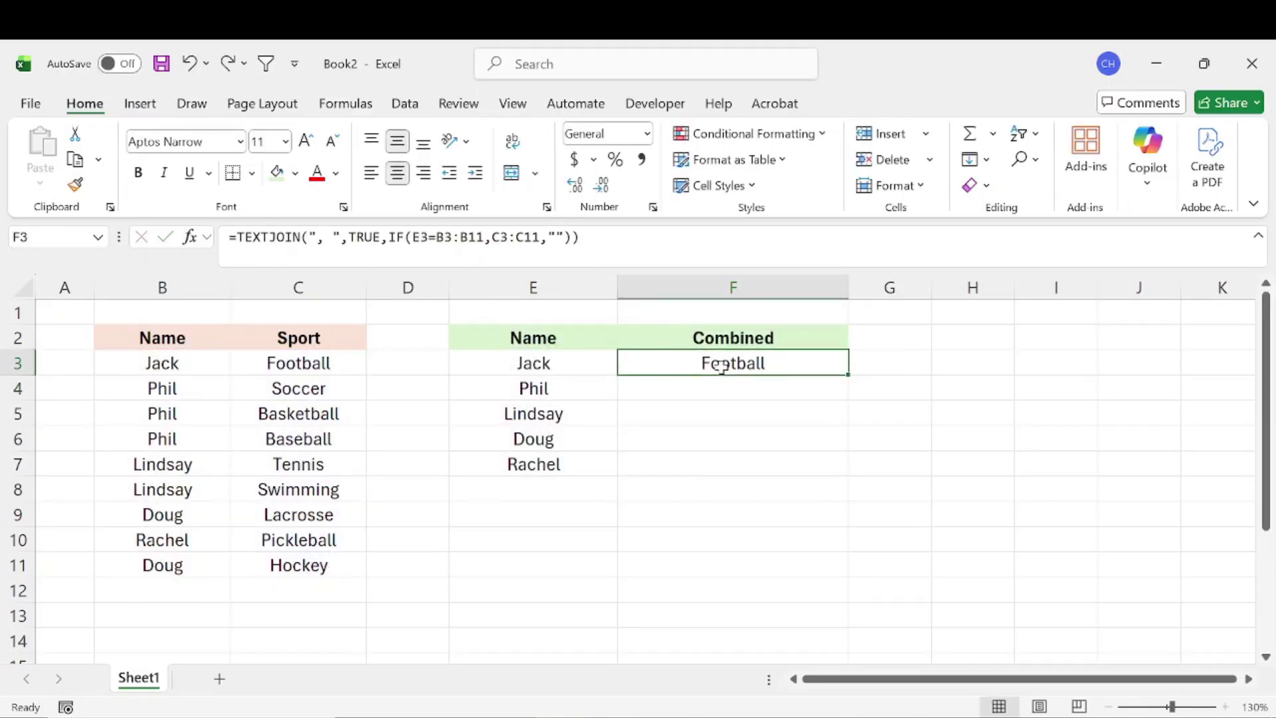
{"action": "left_click_drag", "start_coordinate": [181, 364], "coordinate": [308, 570]}
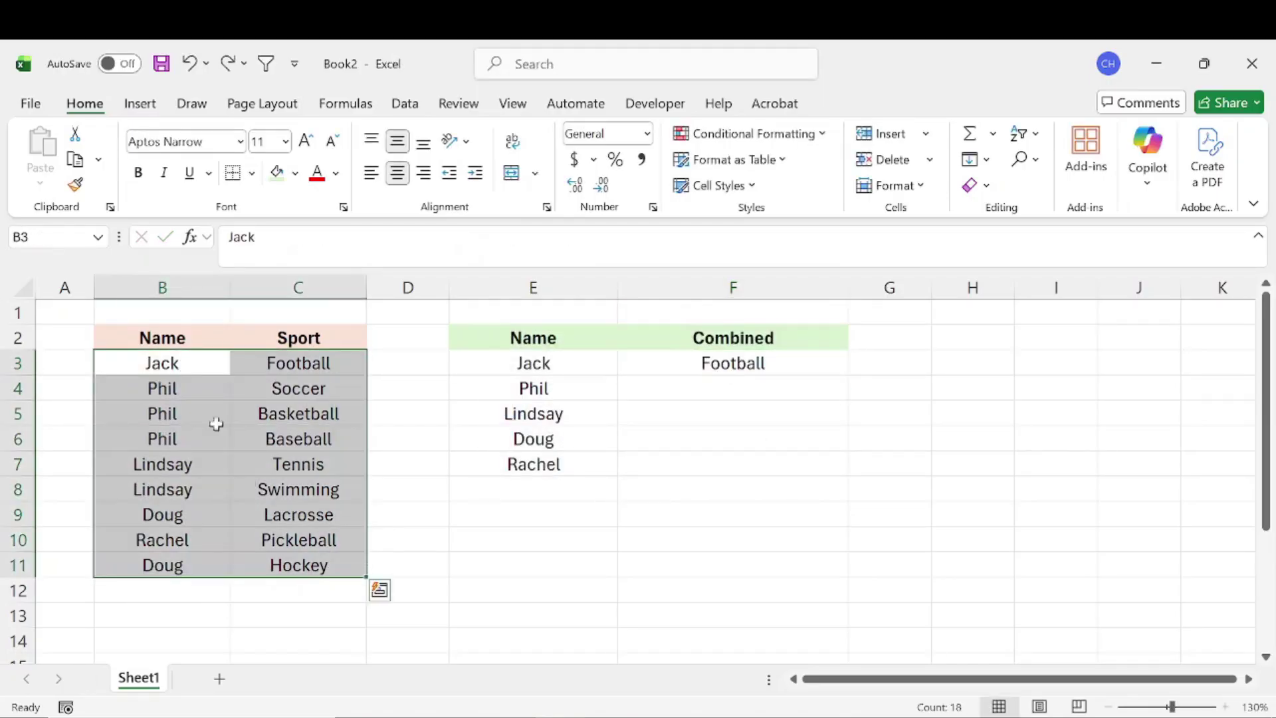
{"action": "left_click", "coordinate": [190, 363]}
{"action": "left_click", "coordinate": [304, 364]}
{"action": "left_click", "coordinate": [750, 365]}
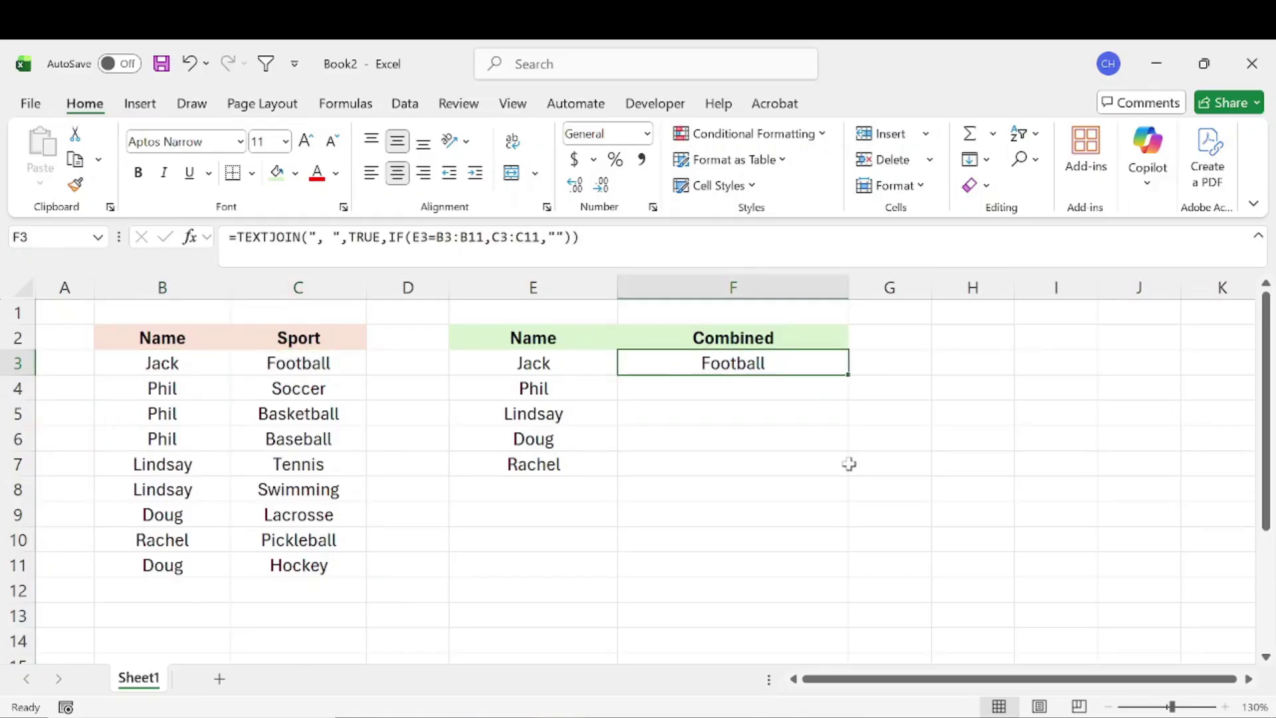
Change F3's ranges to absolute $B$3:$B$11 and $C$3:$C$11
{"action": "key", "text": "F2"}
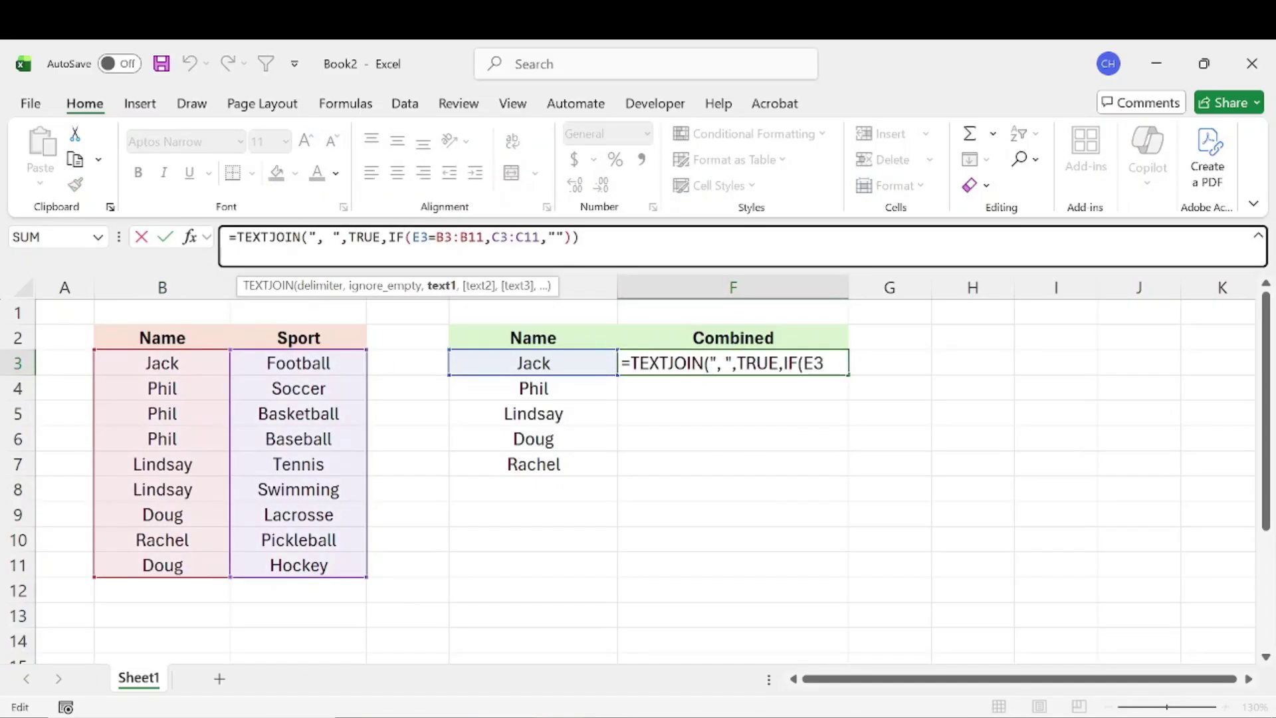
{"action": "left_click", "coordinate": [435, 237]}
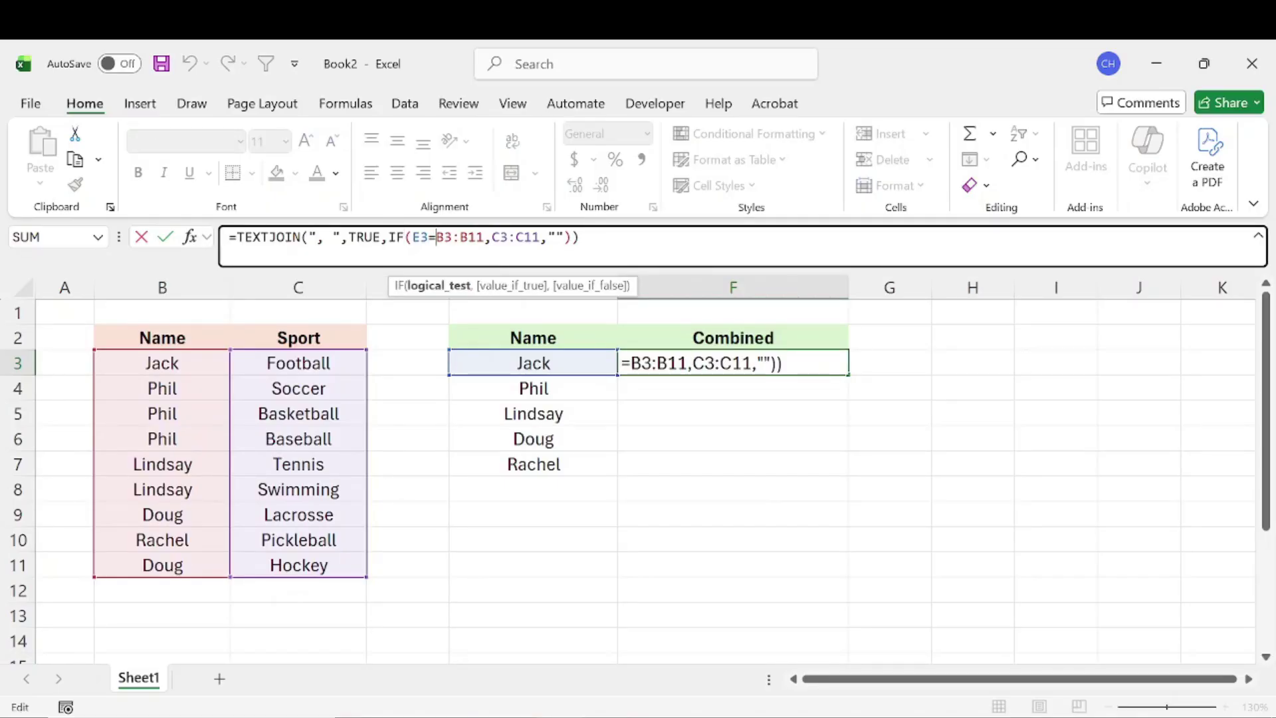
{"action": "key", "text": "F4"}
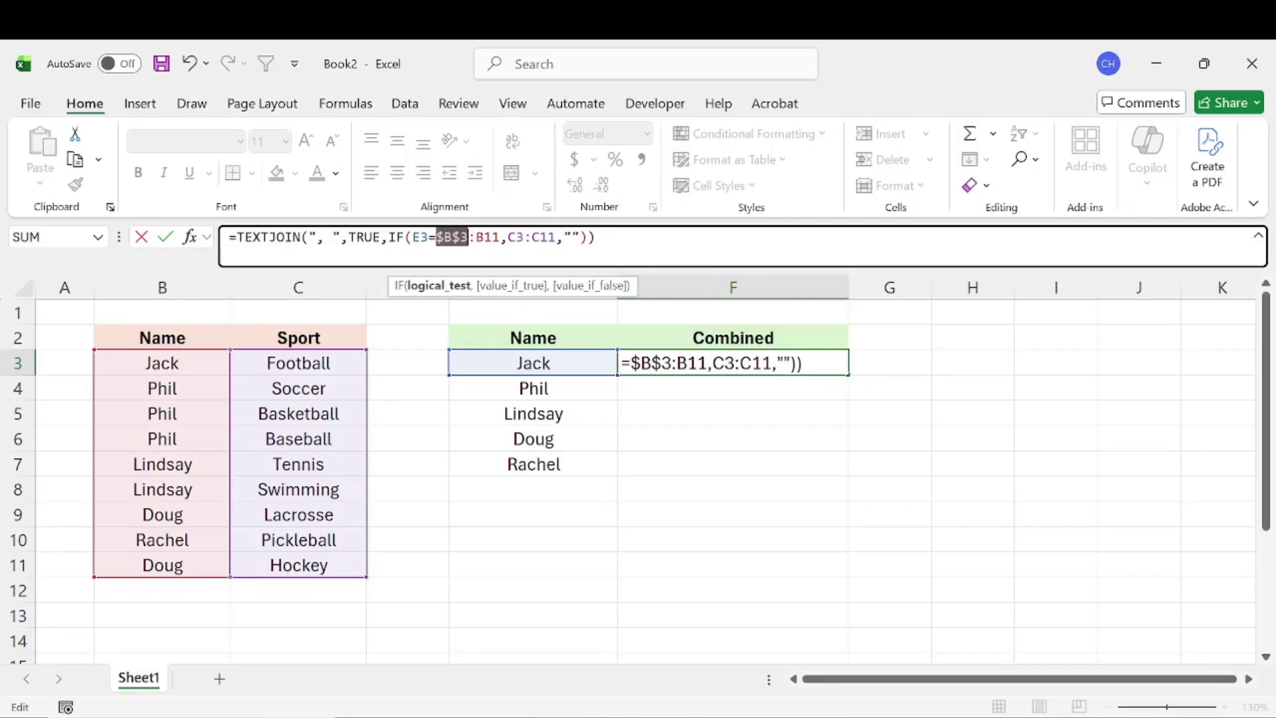
{"action": "key", "text": "Right"}
{"action": "key", "text": "Right"}
{"action": "key", "text": "F4"}
{"action": "key", "text": "Right"}
{"action": "key", "text": "Right"}
{"action": "key", "text": "F4"}
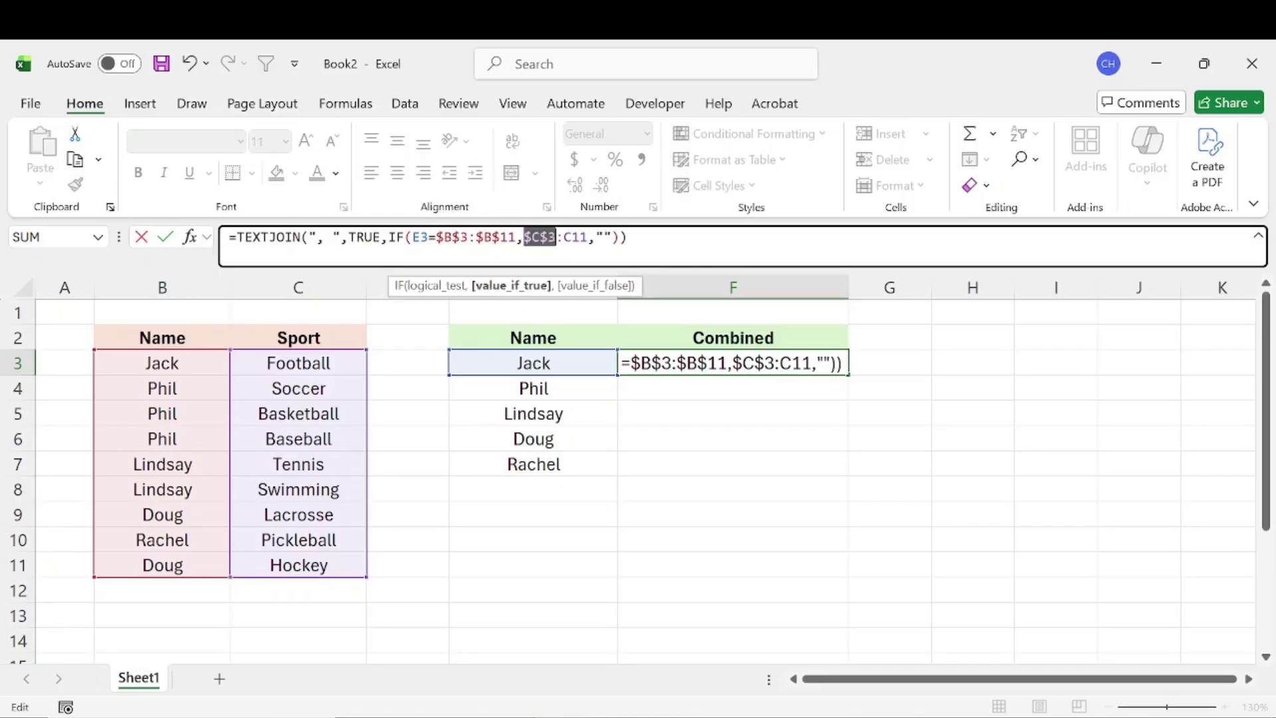
{"action": "key", "text": "Right"}
{"action": "key", "text": "Right"}
{"action": "key", "text": "F4"}
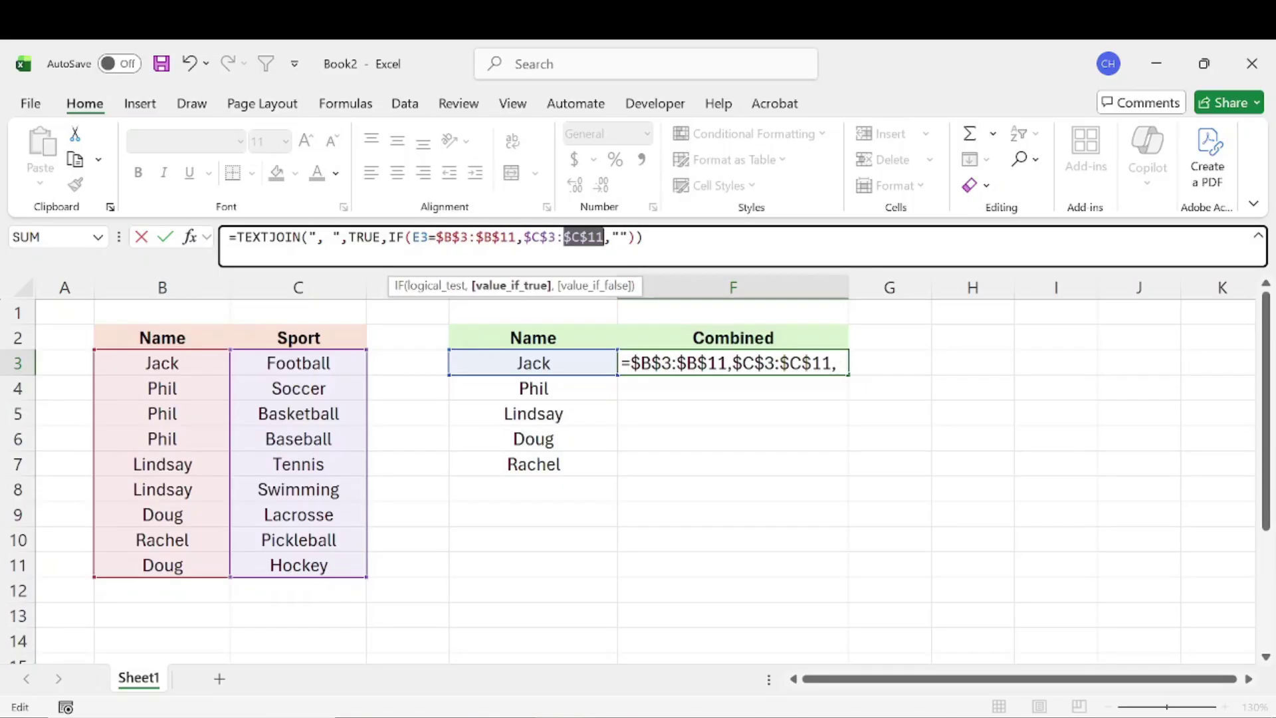
{"action": "left_click", "coordinate": [517, 237]}
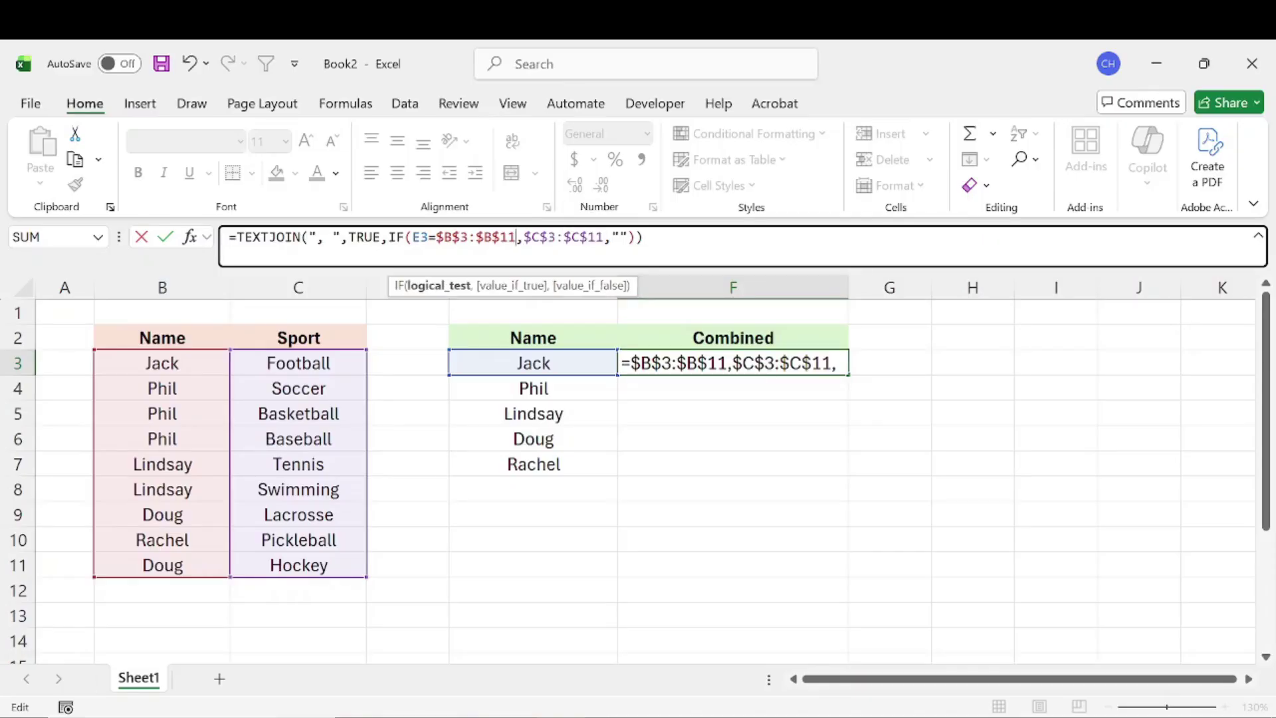
{"action": "left_click_drag", "start_coordinate": [442, 237], "coordinate": [517, 237]}
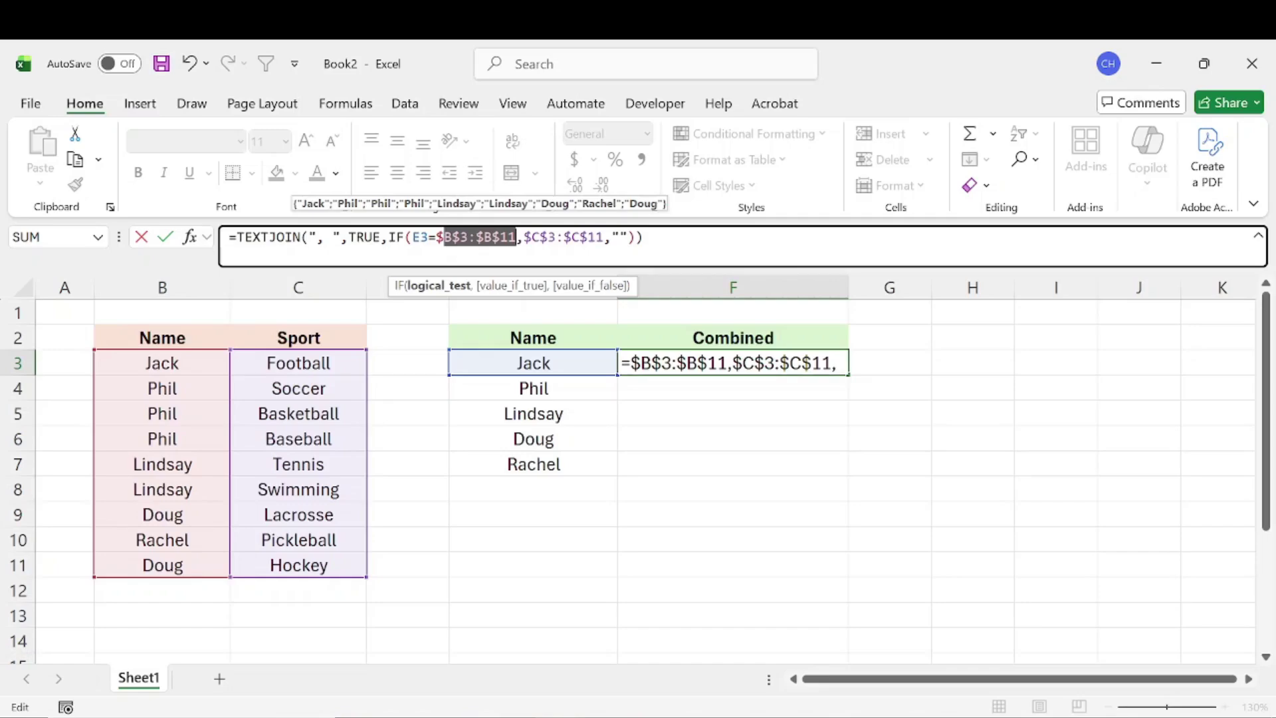
{"action": "key", "text": "Return"}
{"action": "left_click", "coordinate": [828, 362]}
Fill the F3 formula down to F7 and check the unique names in E4 and E5
{"action": "left_click_drag", "start_coordinate": [847, 372], "coordinate": [848, 475]}
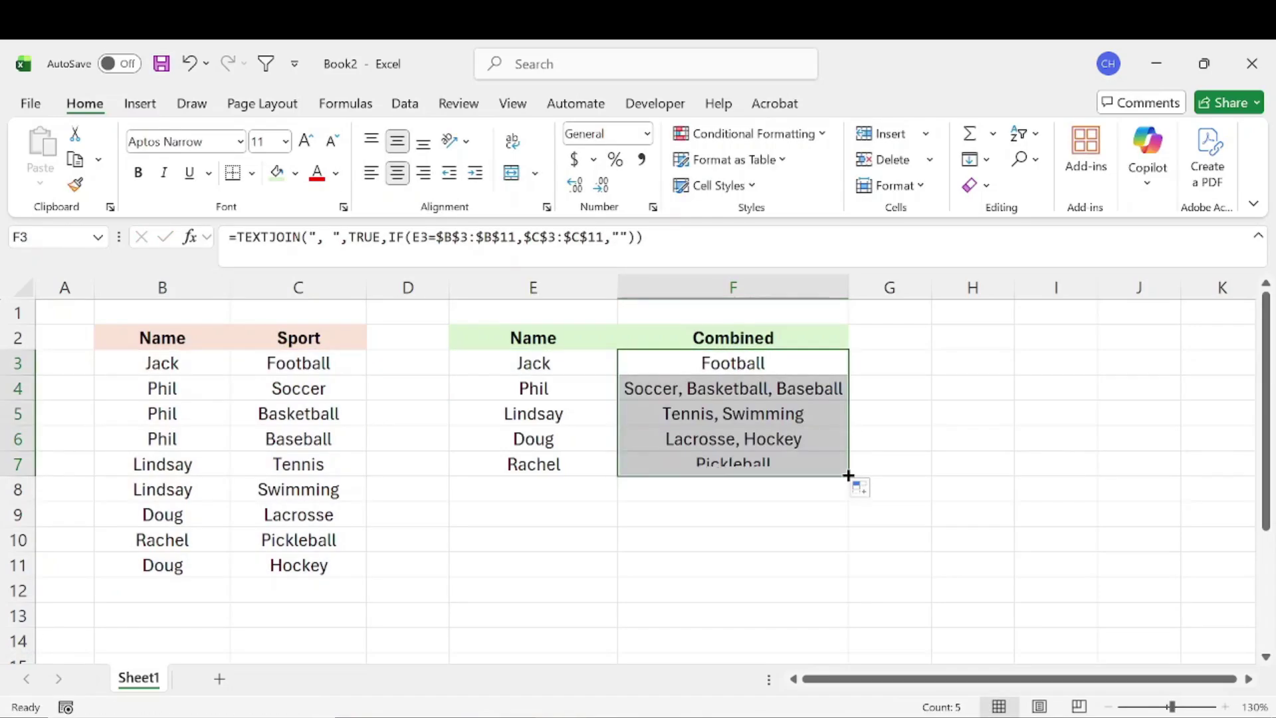
{"action": "left_click", "coordinate": [968, 405]}
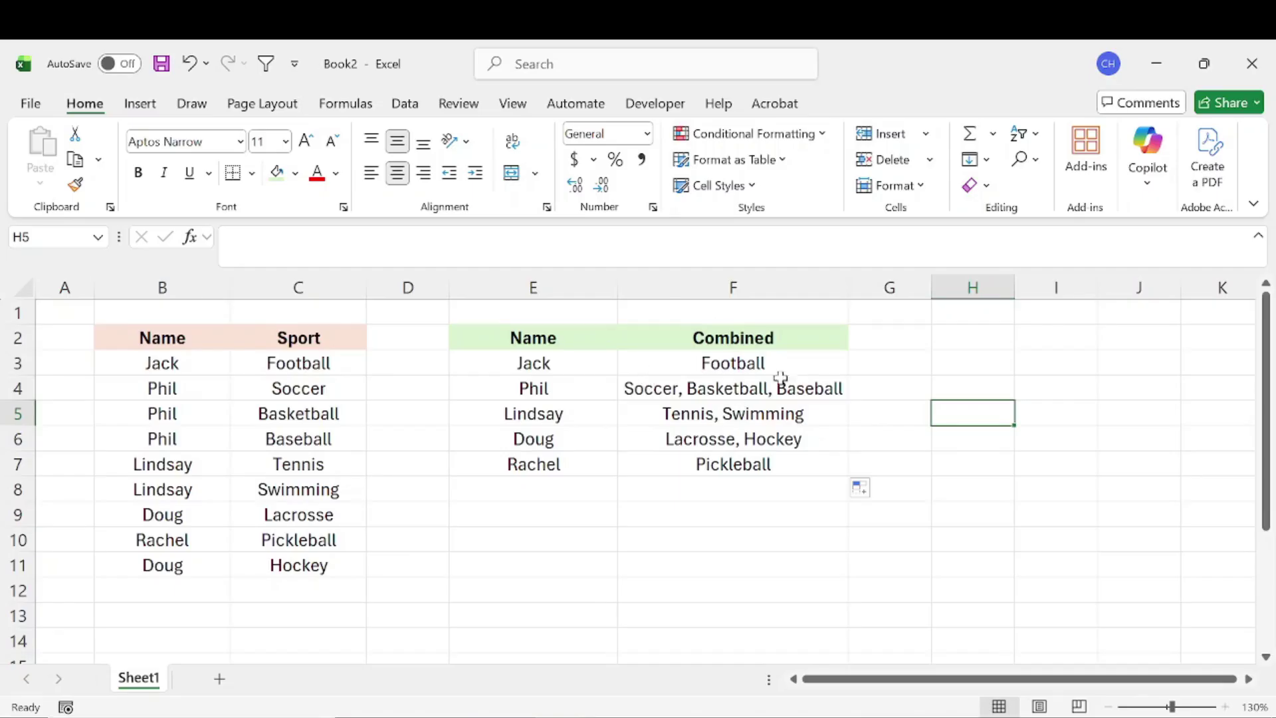
{"action": "left_click", "coordinate": [551, 397]}
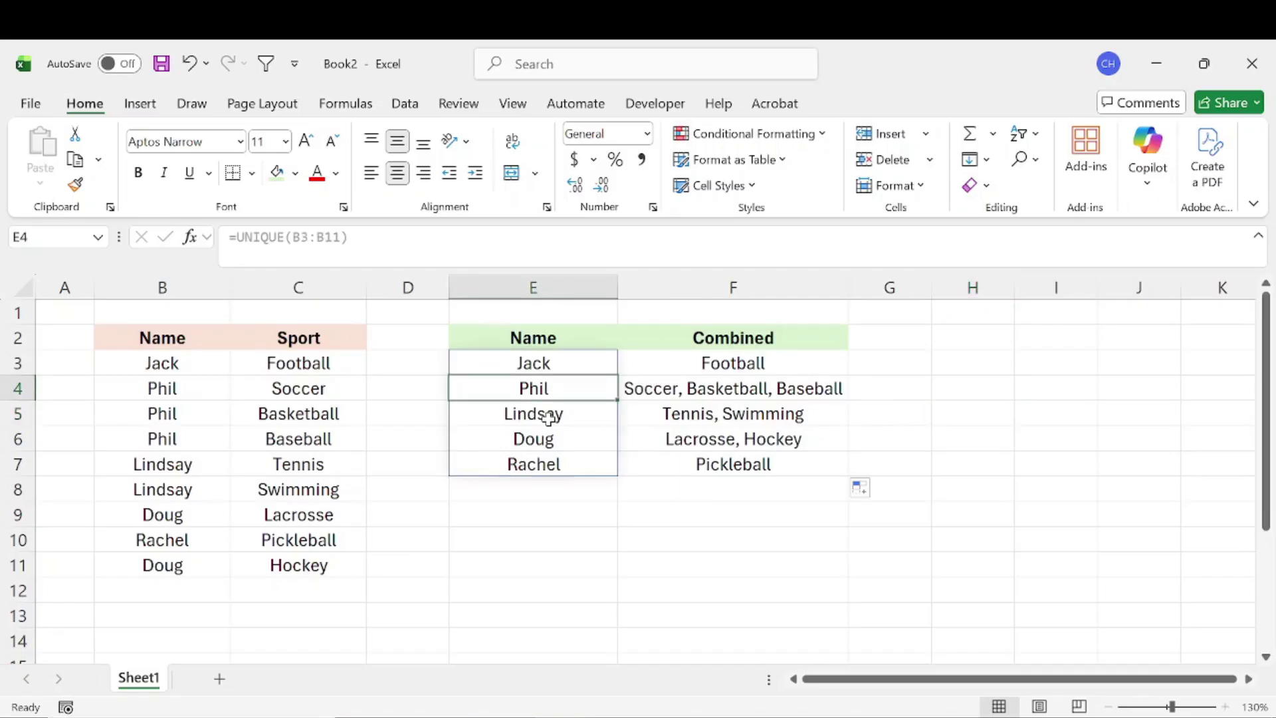
{"action": "left_click", "coordinate": [549, 417]}
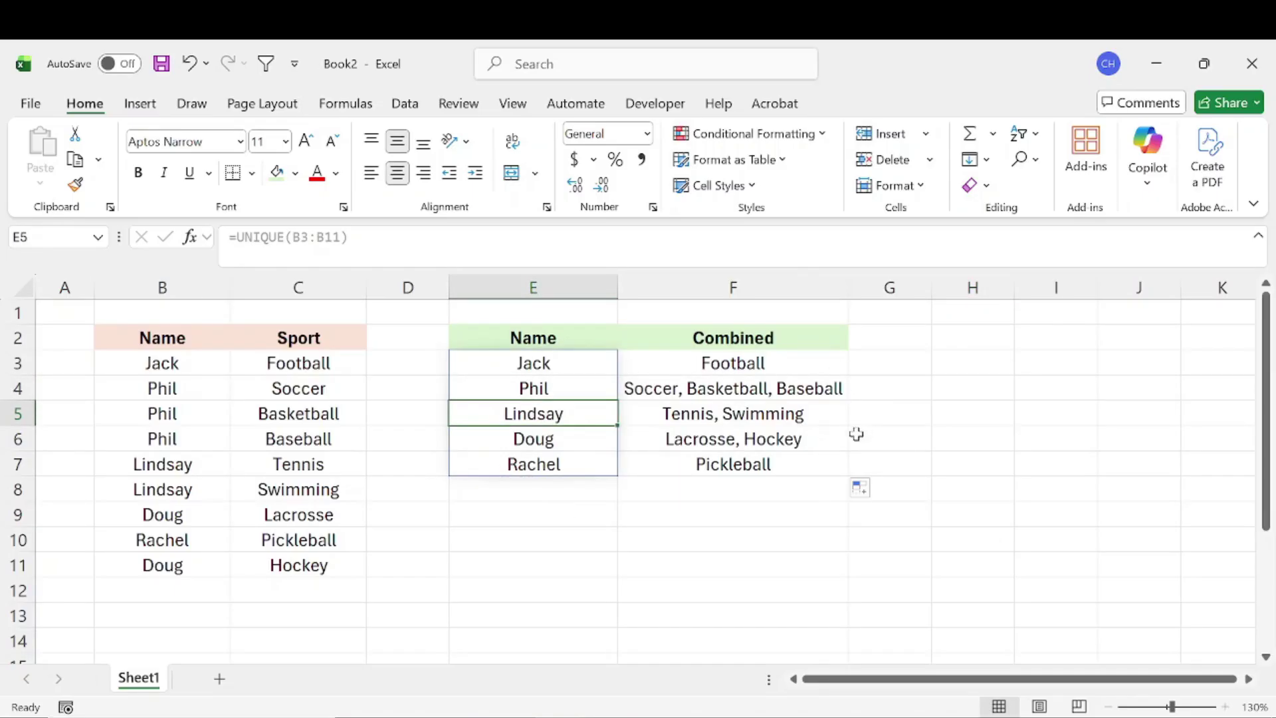
{"action": "left_click", "coordinate": [977, 409]}
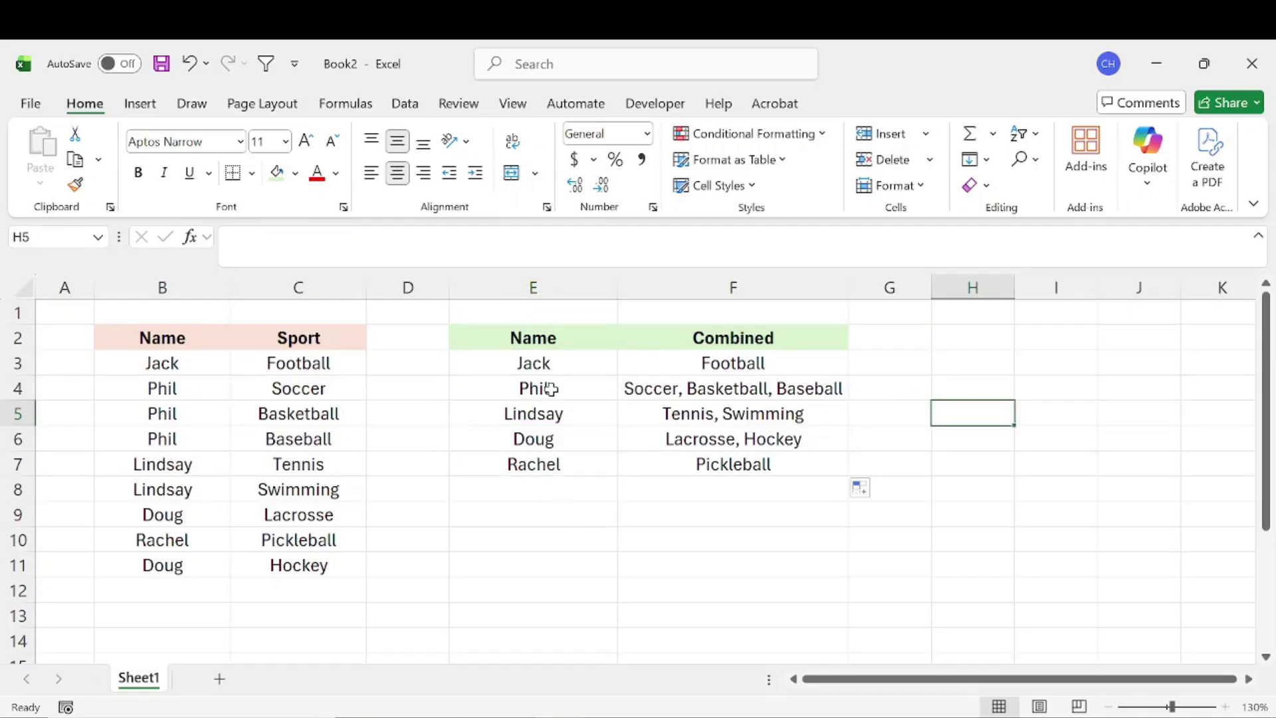
Verify Phil's combined sports in F4 against his Soccer, Basketball and Baseball rows
{"action": "left_click", "coordinate": [263, 388]}
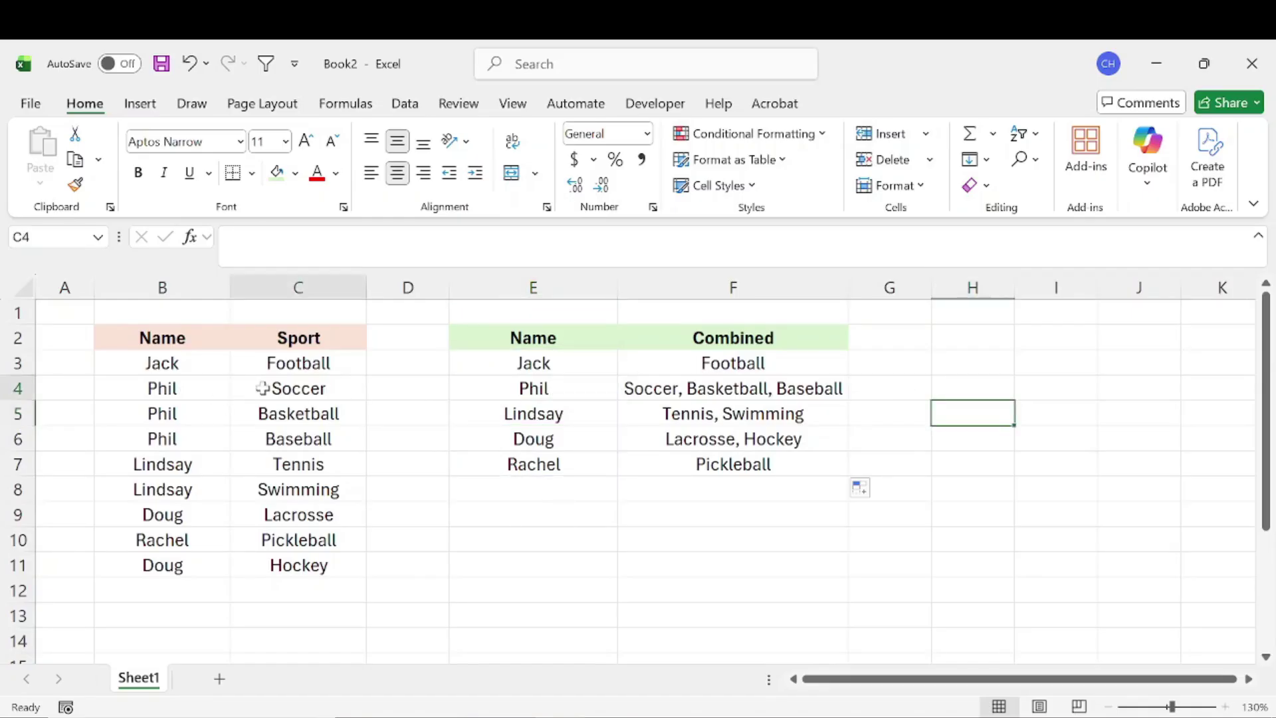
{"action": "left_click_drag", "start_coordinate": [263, 388], "coordinate": [271, 441]}
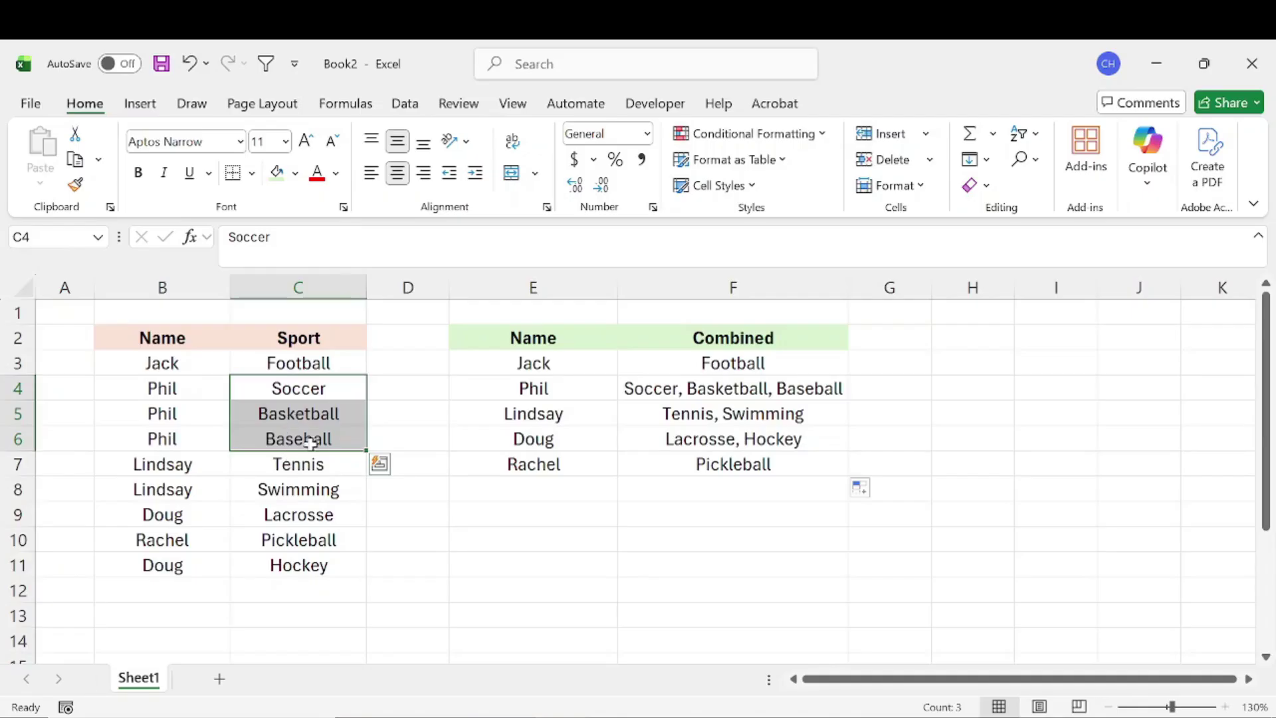
{"action": "left_click", "coordinate": [606, 391]}
{"action": "left_click", "coordinate": [671, 390]}
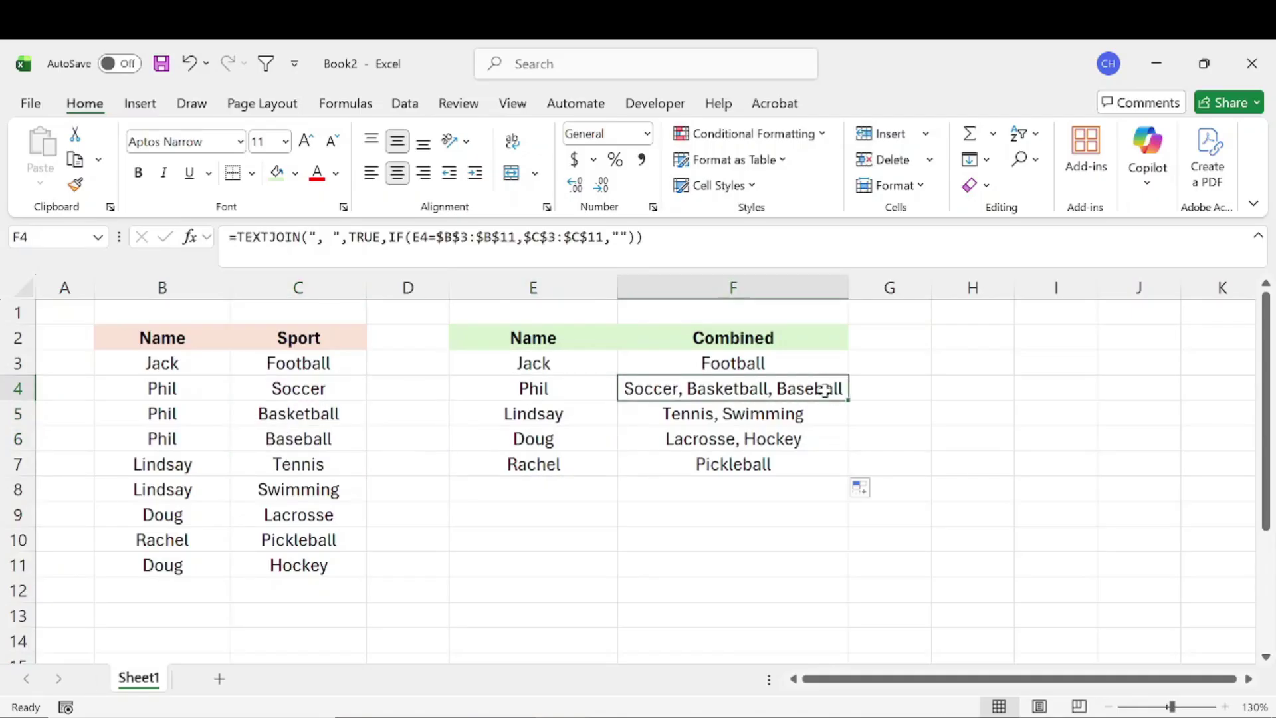
{"action": "left_click", "coordinate": [760, 509]}
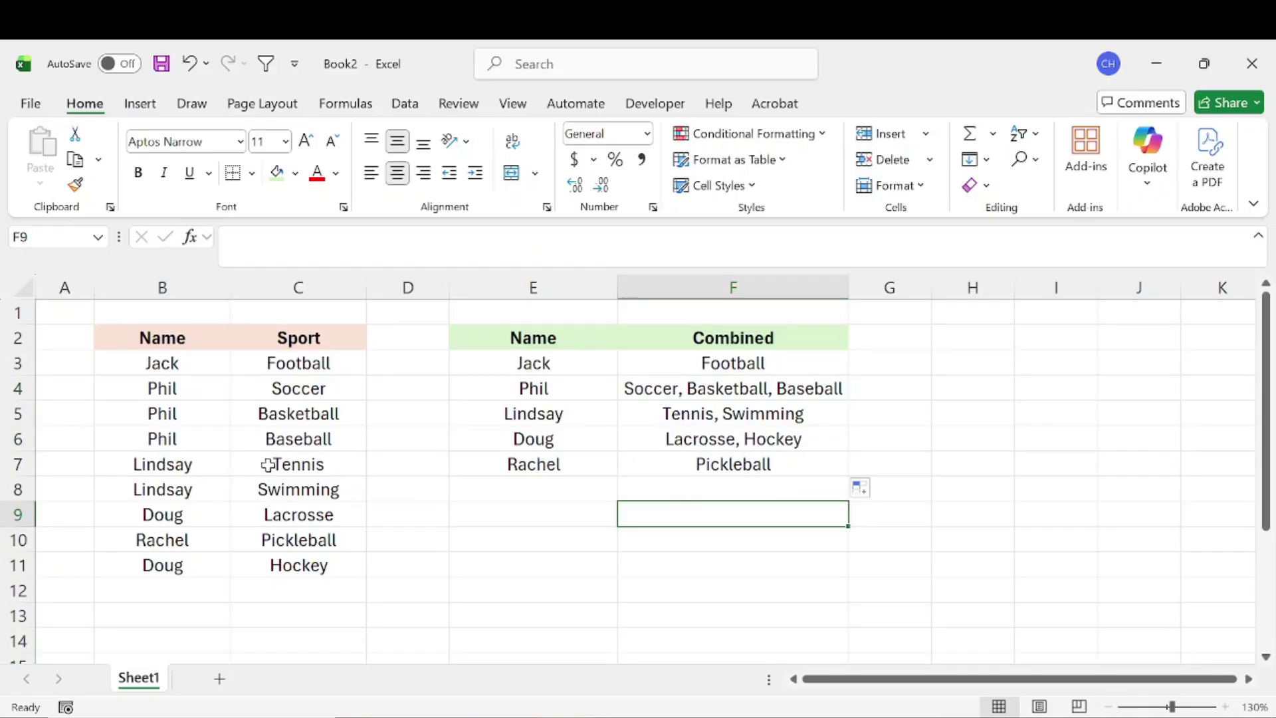
{"action": "left_click_drag", "start_coordinate": [167, 388], "coordinate": [262, 405]}
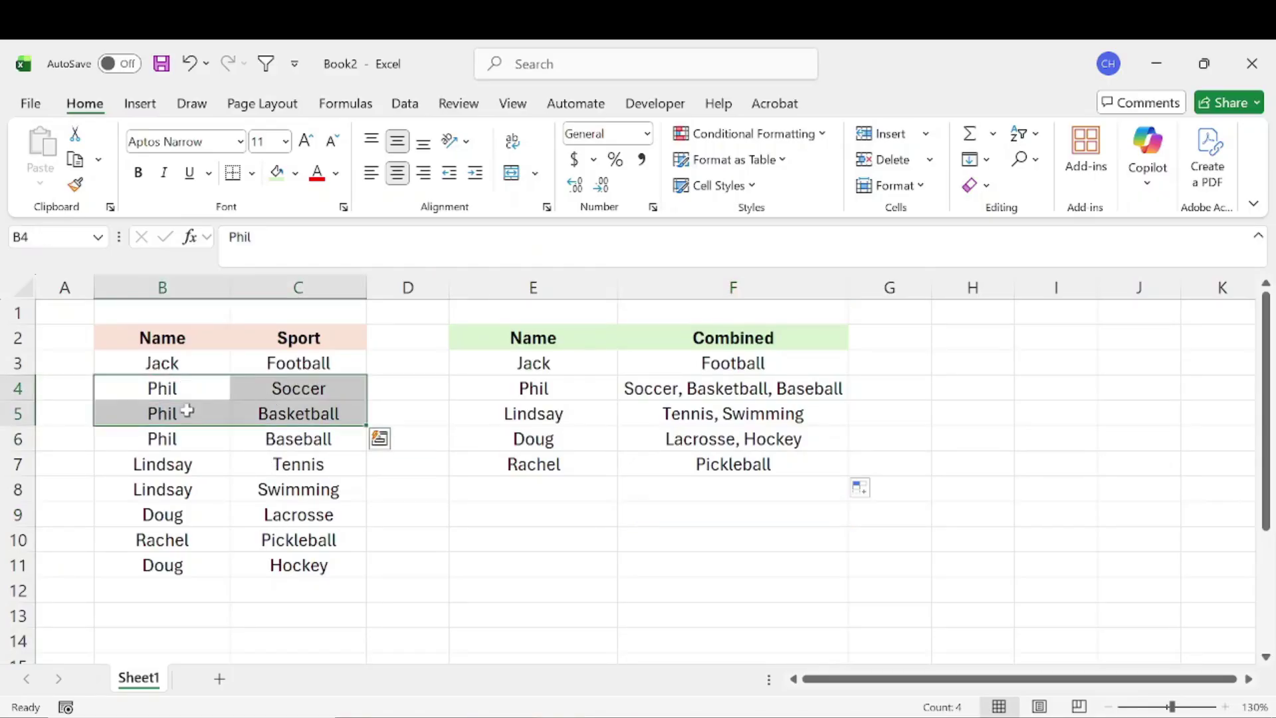
{"action": "left_click_drag", "start_coordinate": [186, 413], "coordinate": [285, 413]}
{"action": "left_click_drag", "start_coordinate": [177, 436], "coordinate": [312, 438]}
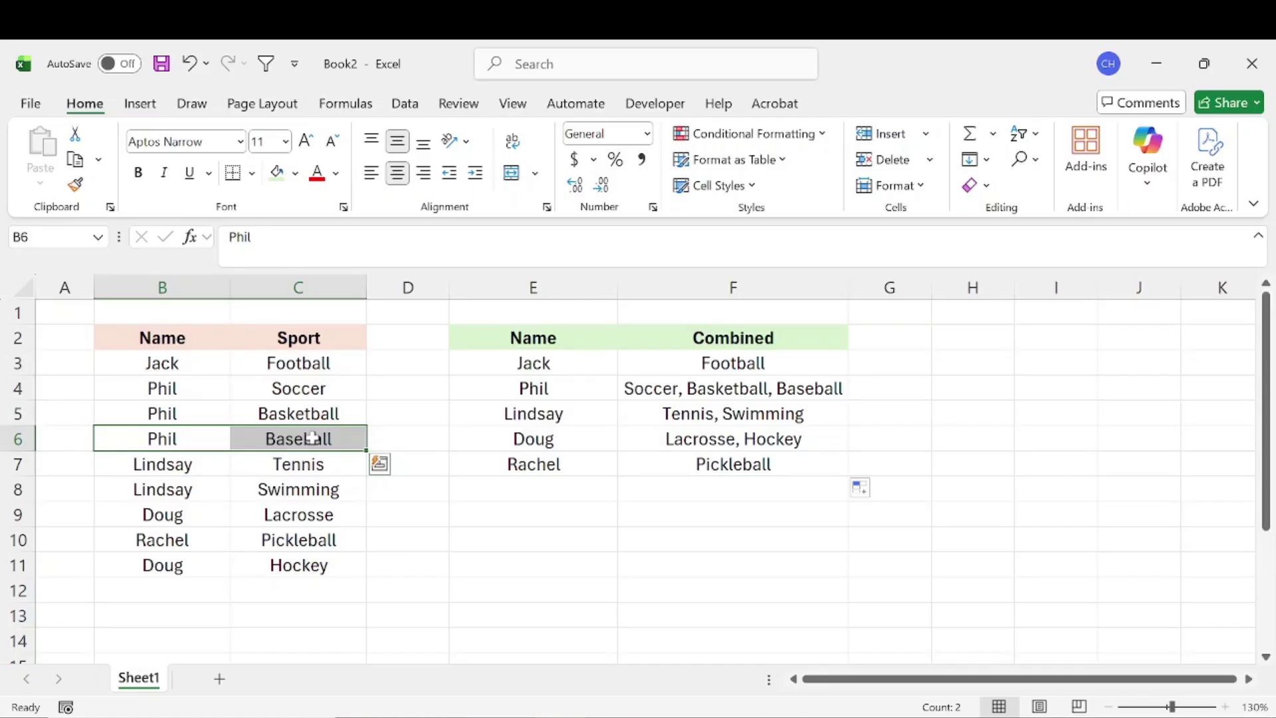
{"action": "left_click_drag", "start_coordinate": [162, 388], "coordinate": [310, 445]}
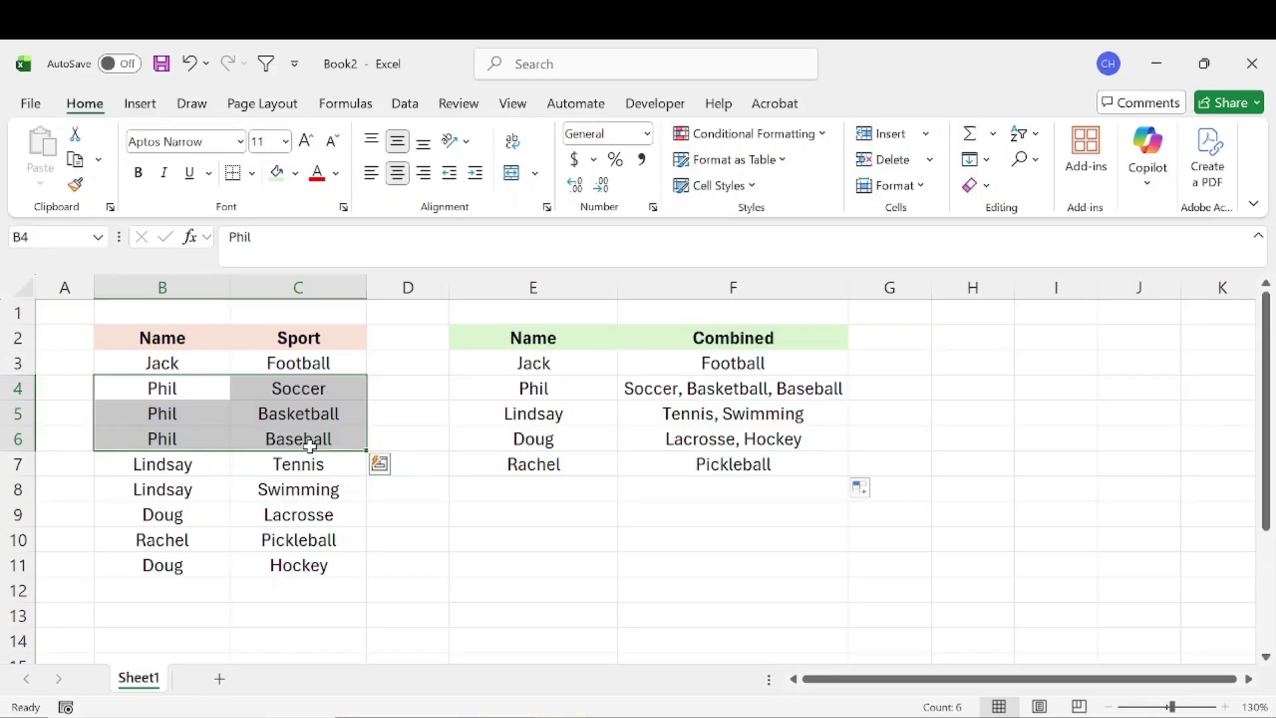